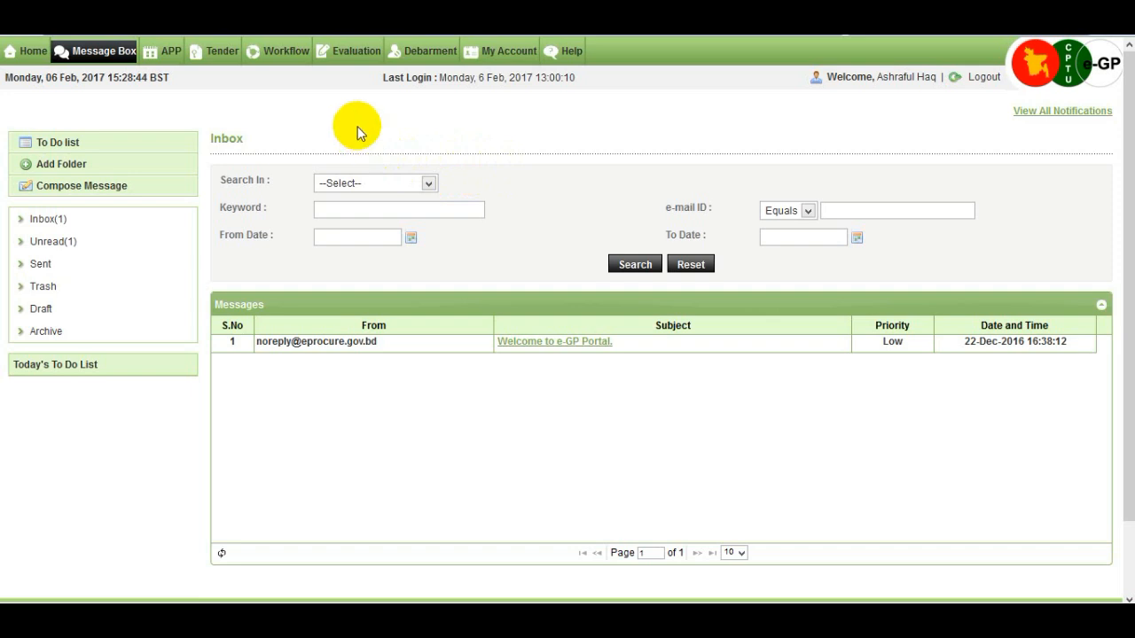
- Search the Evaluation Committee listing for tender 17992 and open its evaluation dashboard
mouse_move(367, 59)
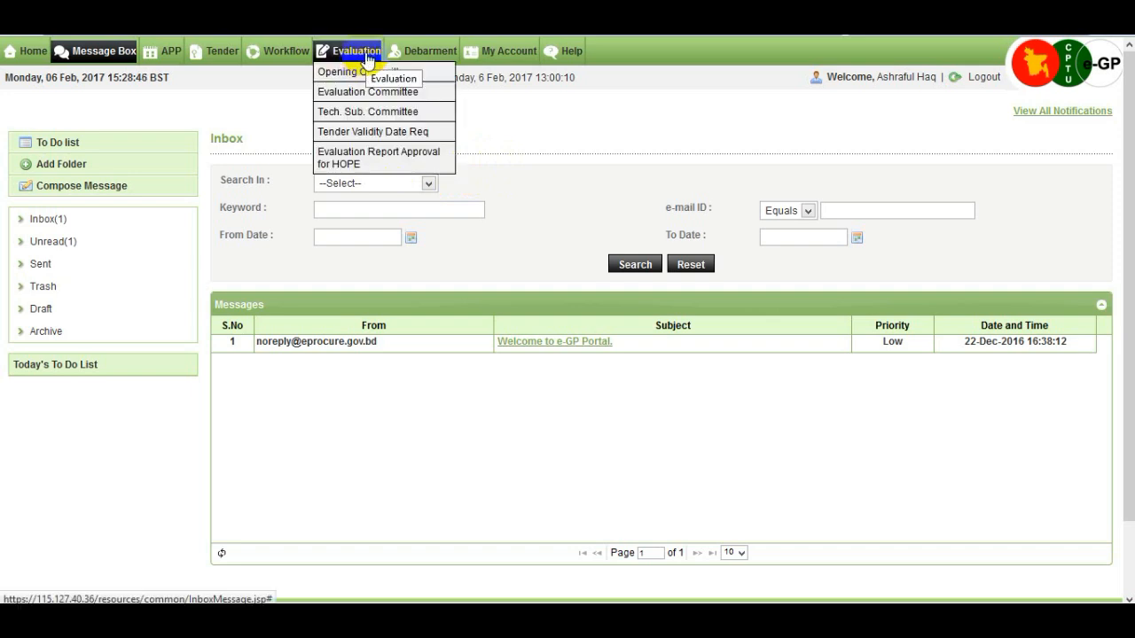
left_click(420, 93)
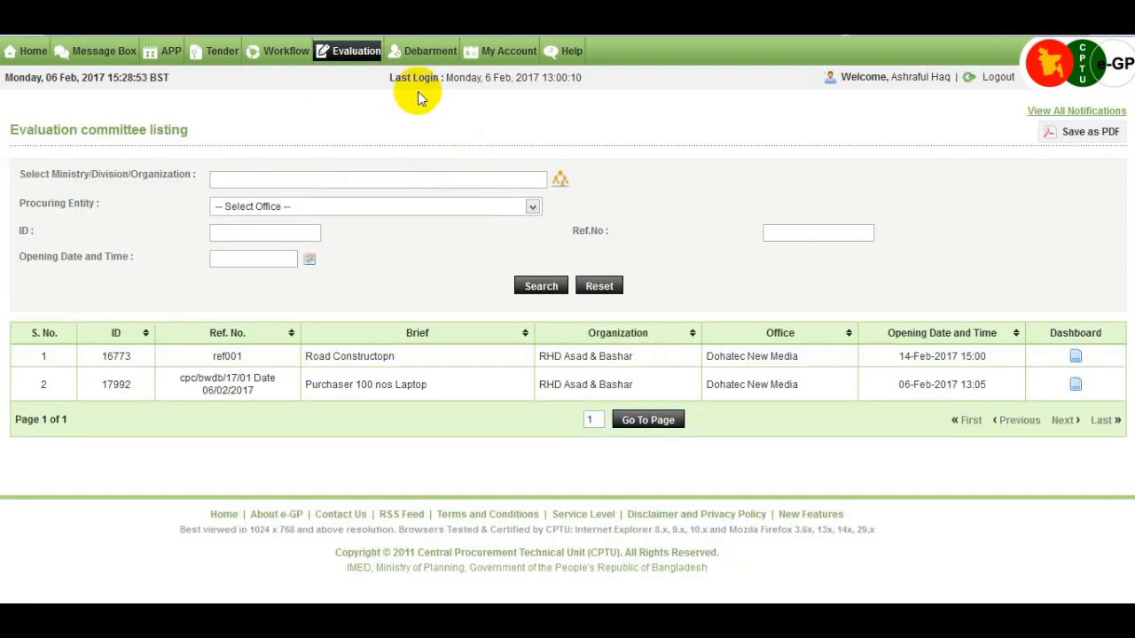
left_click(230, 233)
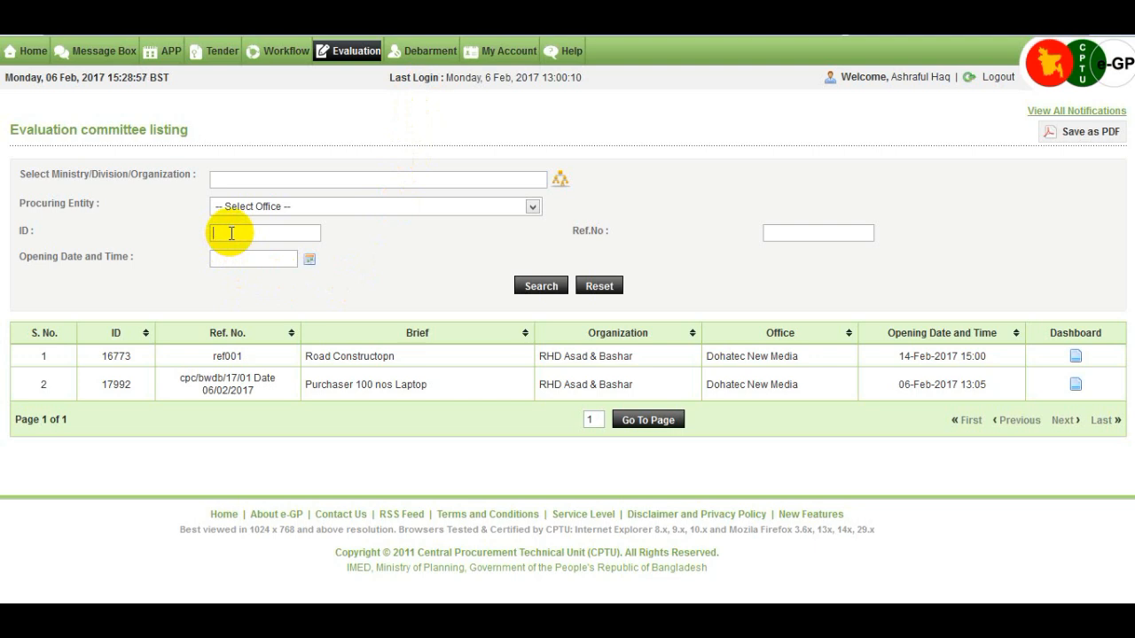
type("17992")
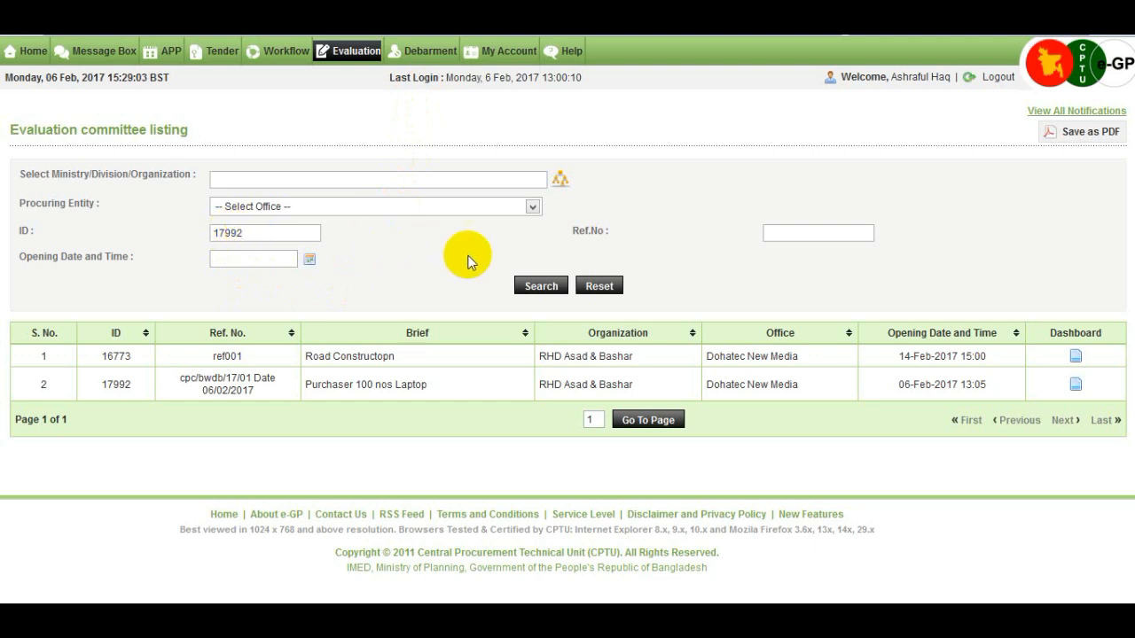
left_click(537, 286)
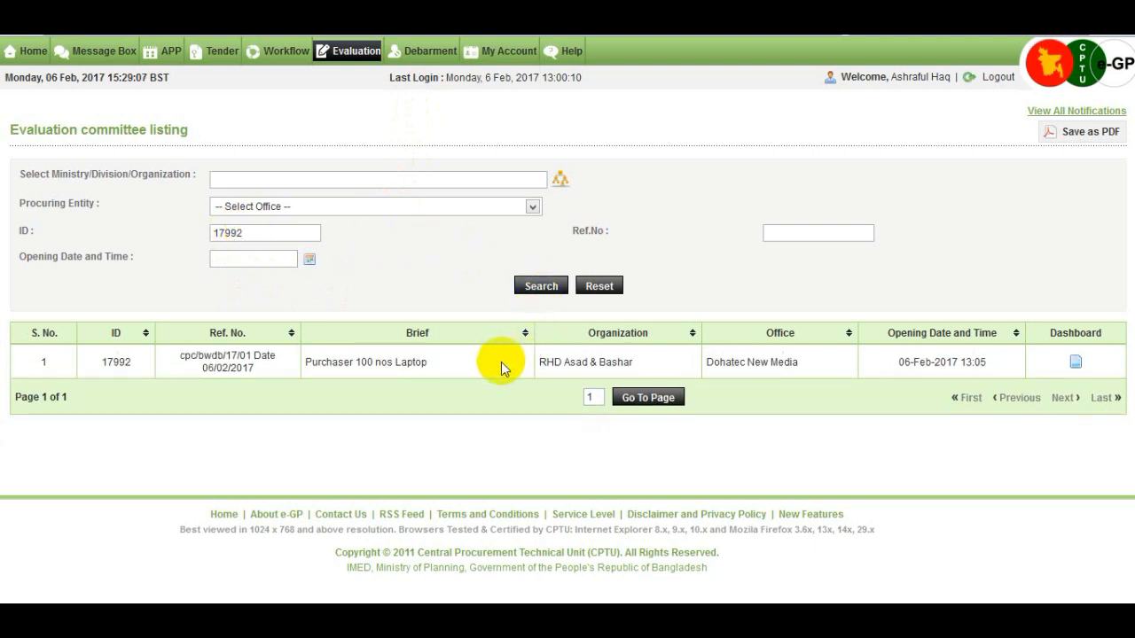
left_click(1074, 364)
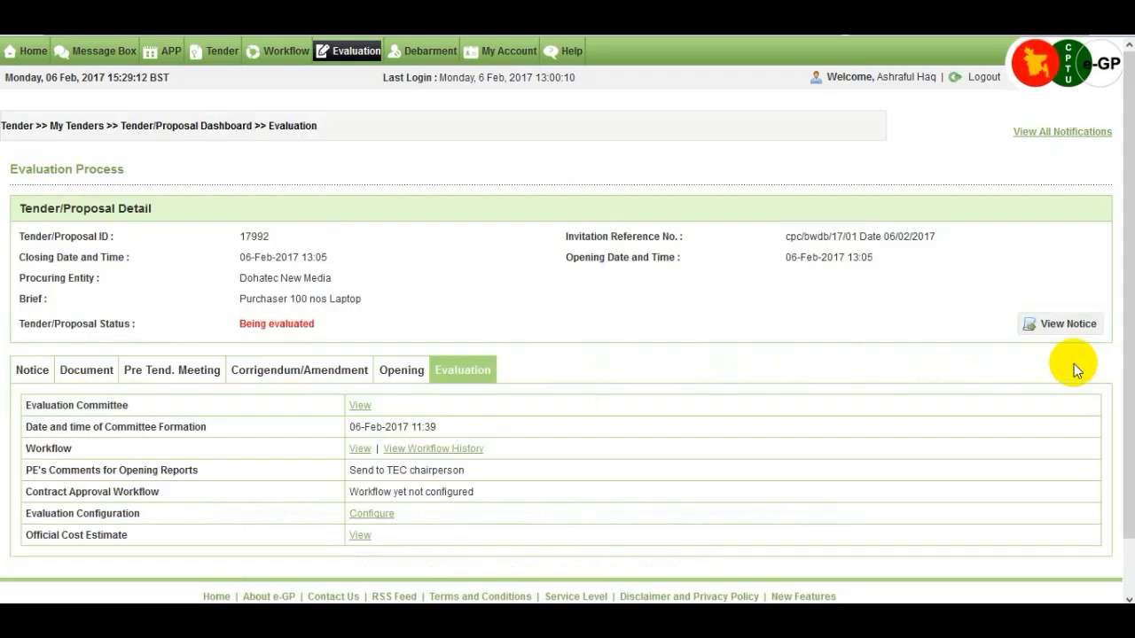
- Configure tender 17992 for Team evaluation, nominate the single listed member, and submit
scroll(717, 379, "down", 2)
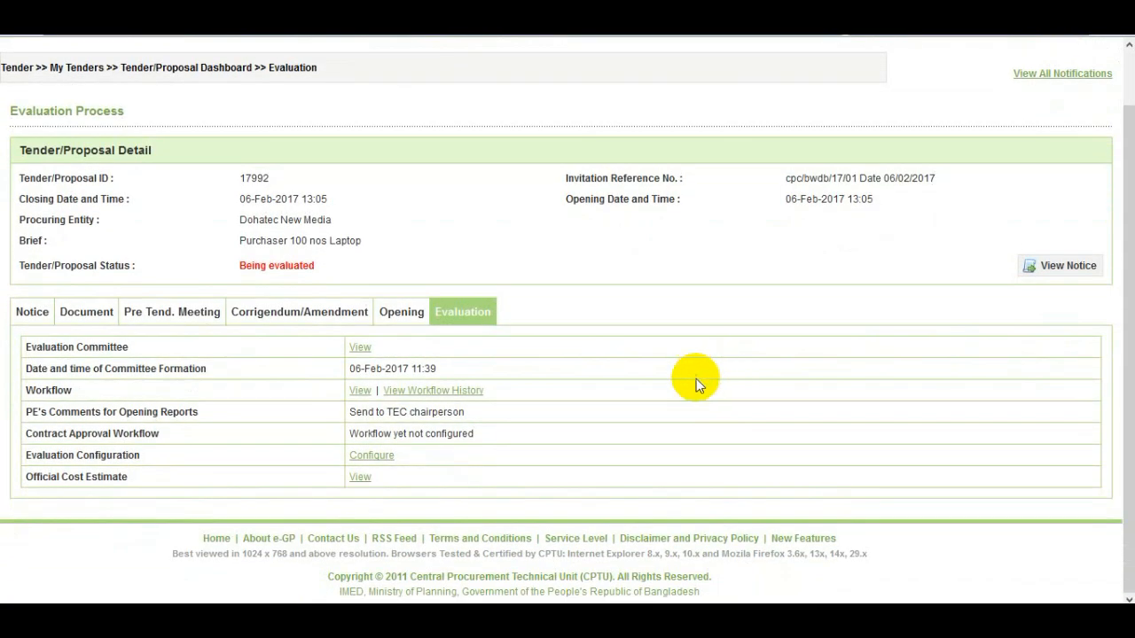
left_click(392, 462)
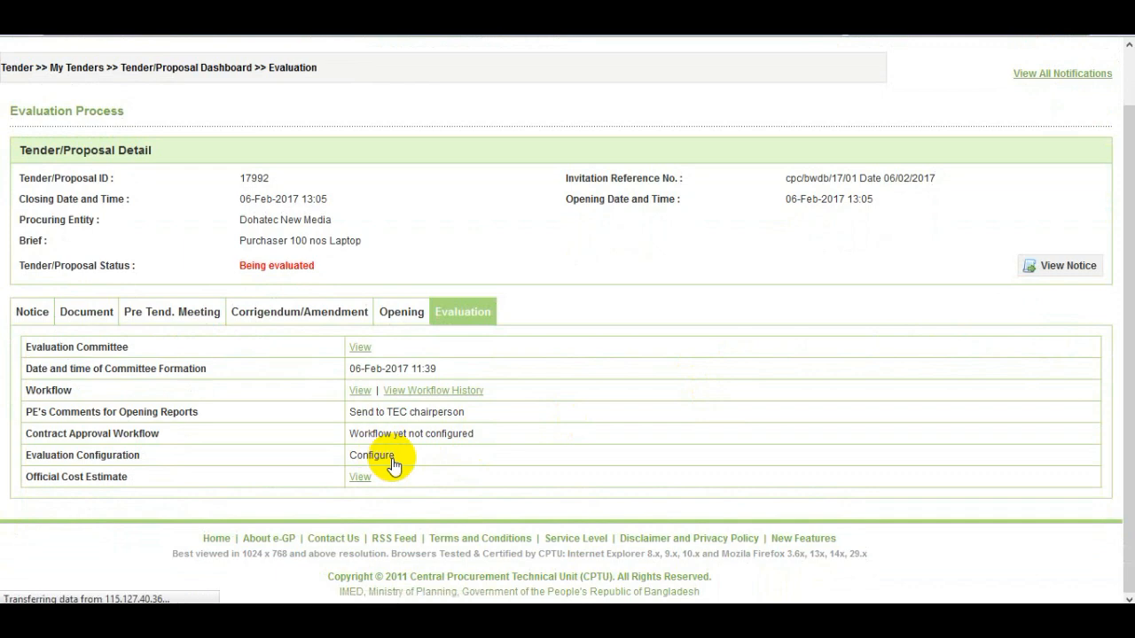
scroll(393, 464, "down", 2)
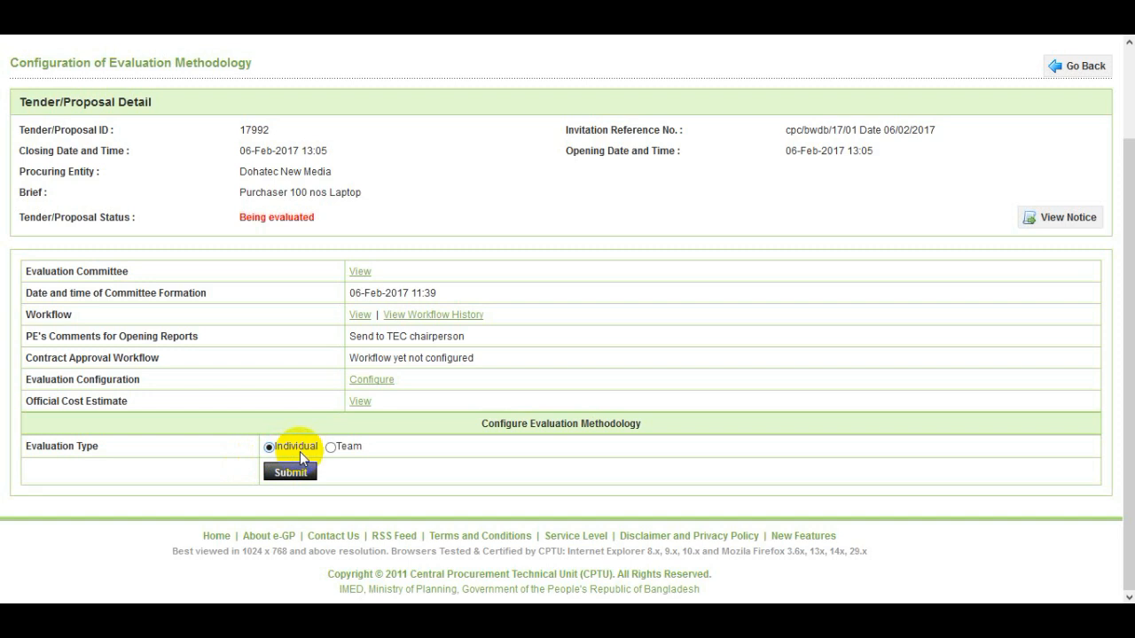
left_click(351, 450)
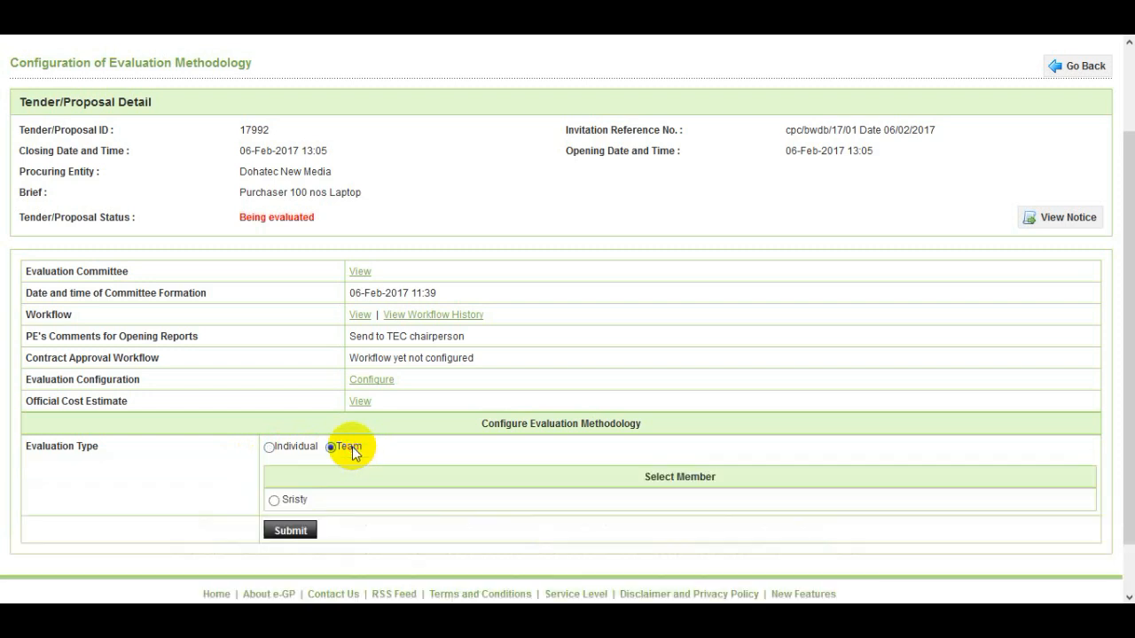
scroll(352, 452, "down", 1)
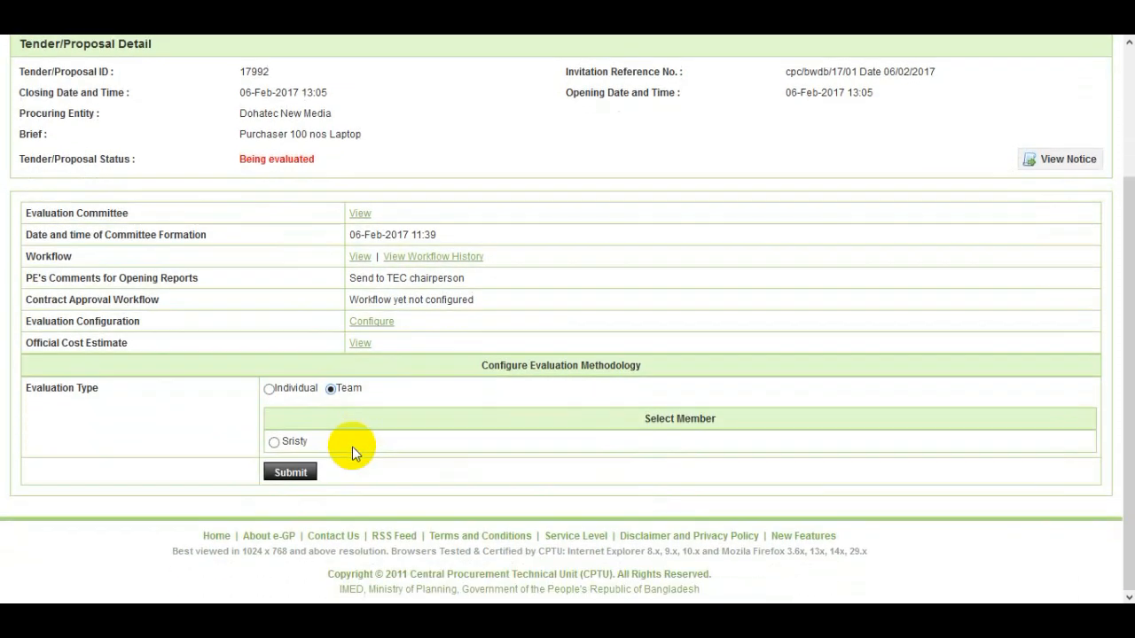
left_click(273, 442)
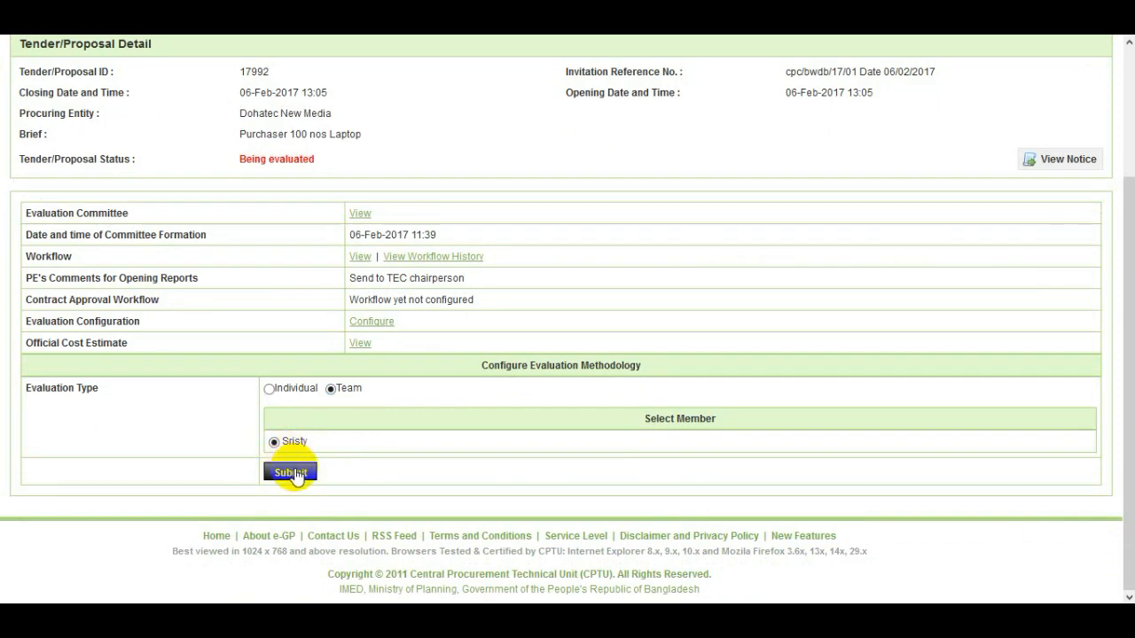
left_click(296, 474)
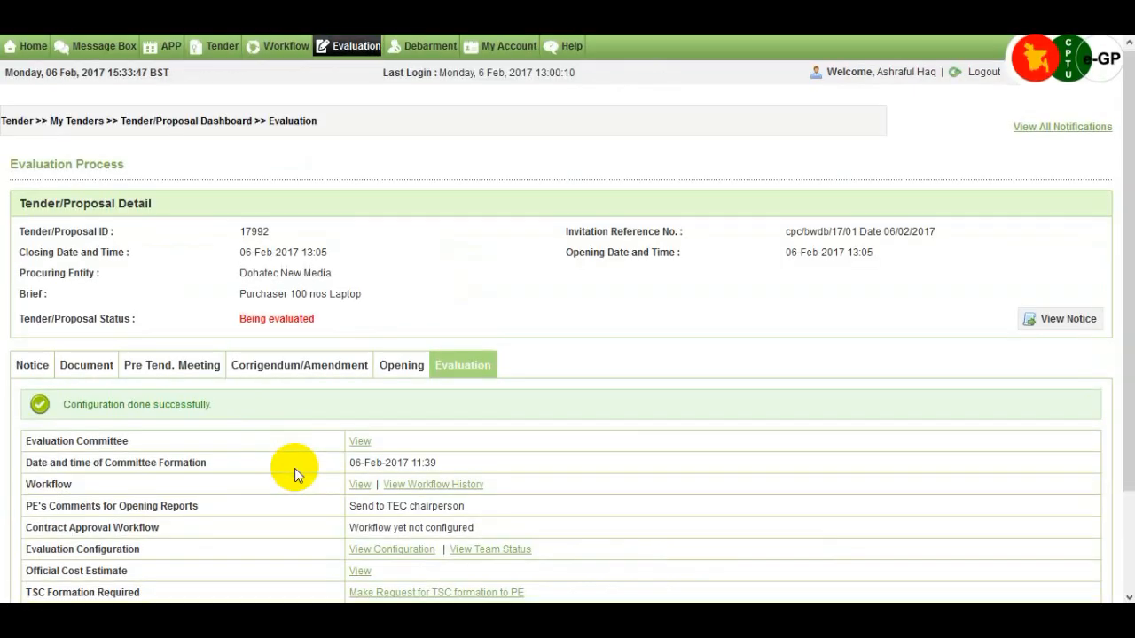
- Scroll through the committee member's Message Box inbox showing the tender 17992 approval notices
scroll(294, 468, "down", 1)
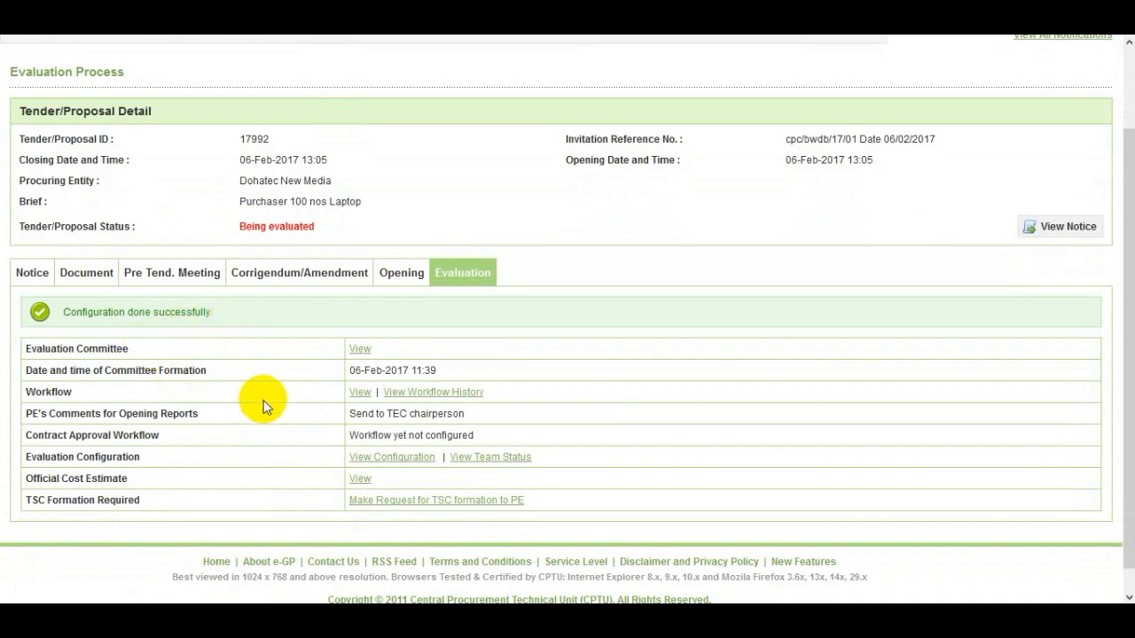
scroll(264, 406, "down", 1)
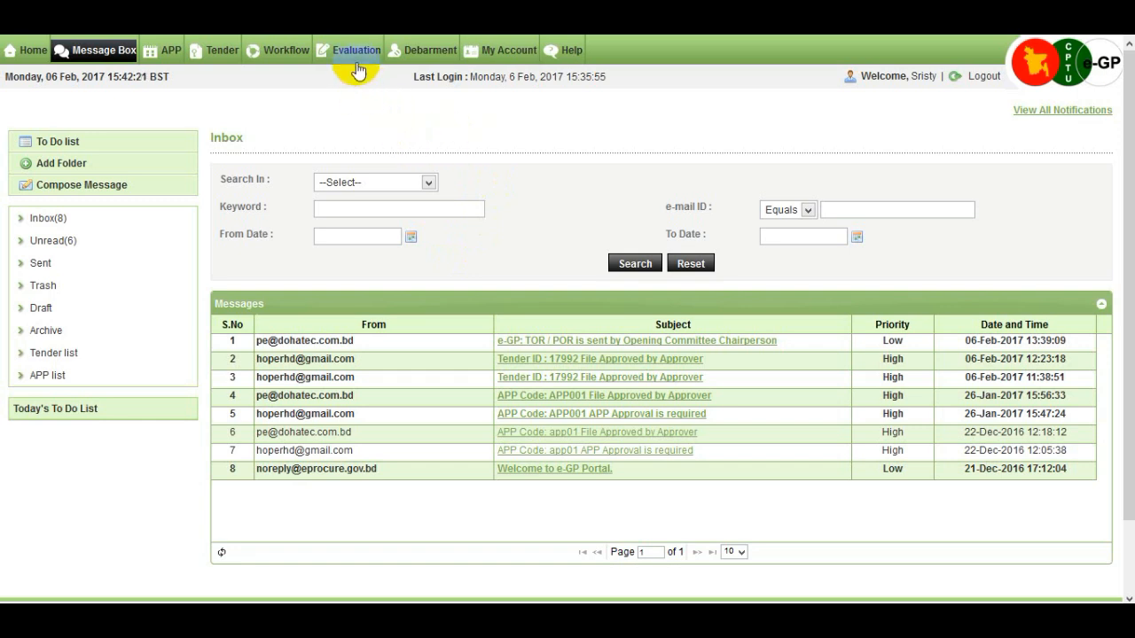
- As the committee member, search Evaluation Committee for tender 17992 and open its dashboard
mouse_move(359, 52)
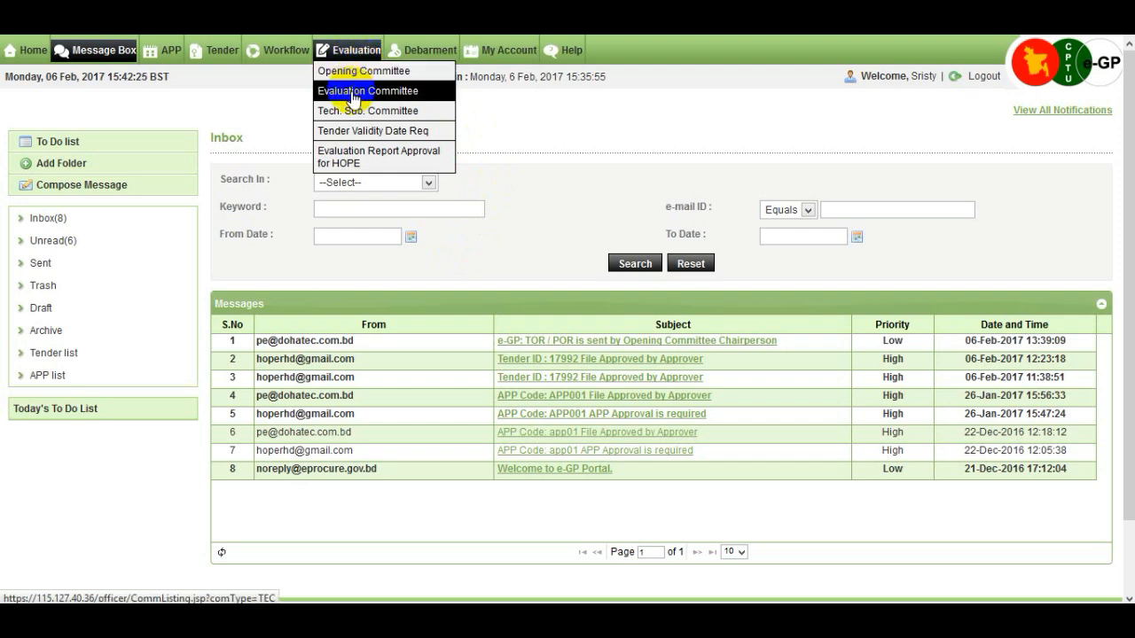
left_click(353, 92)
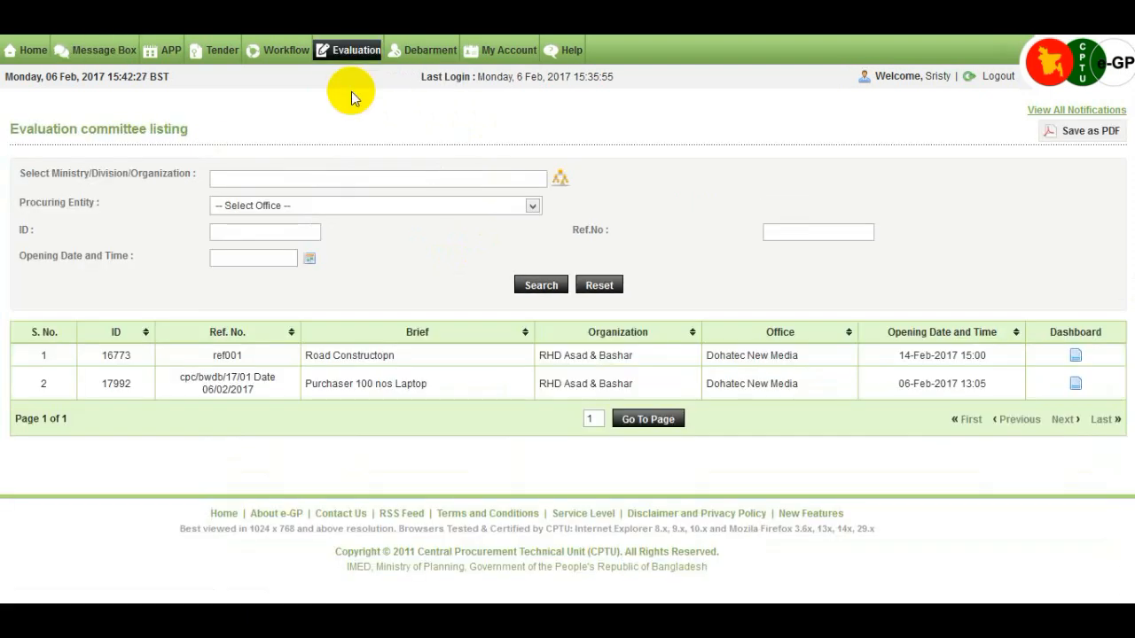
left_click(244, 233)
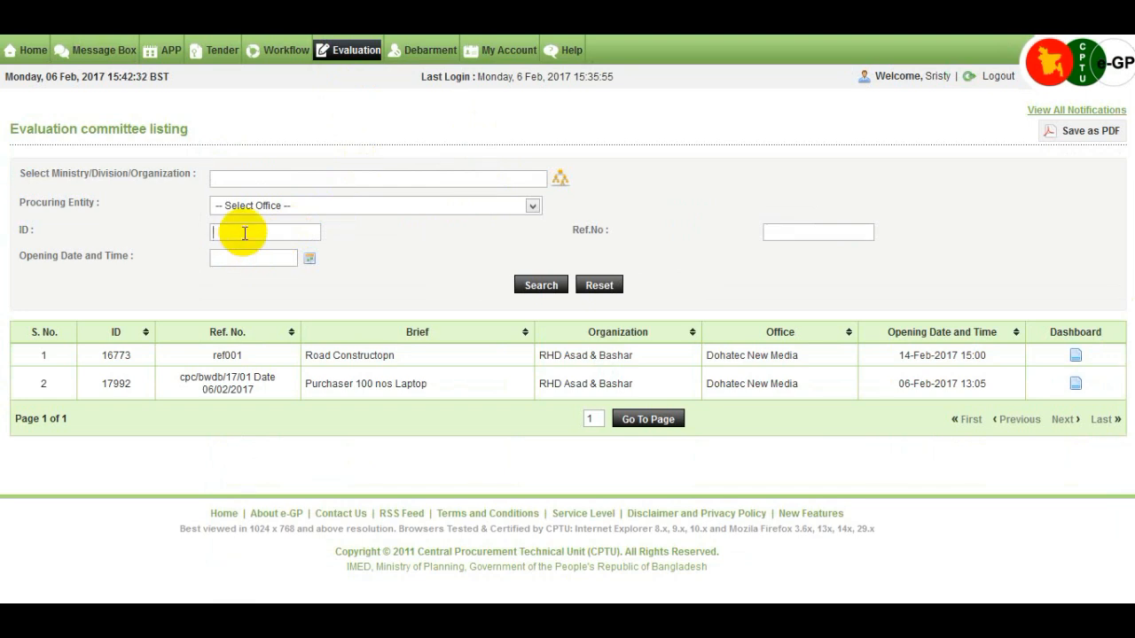
type("17992")
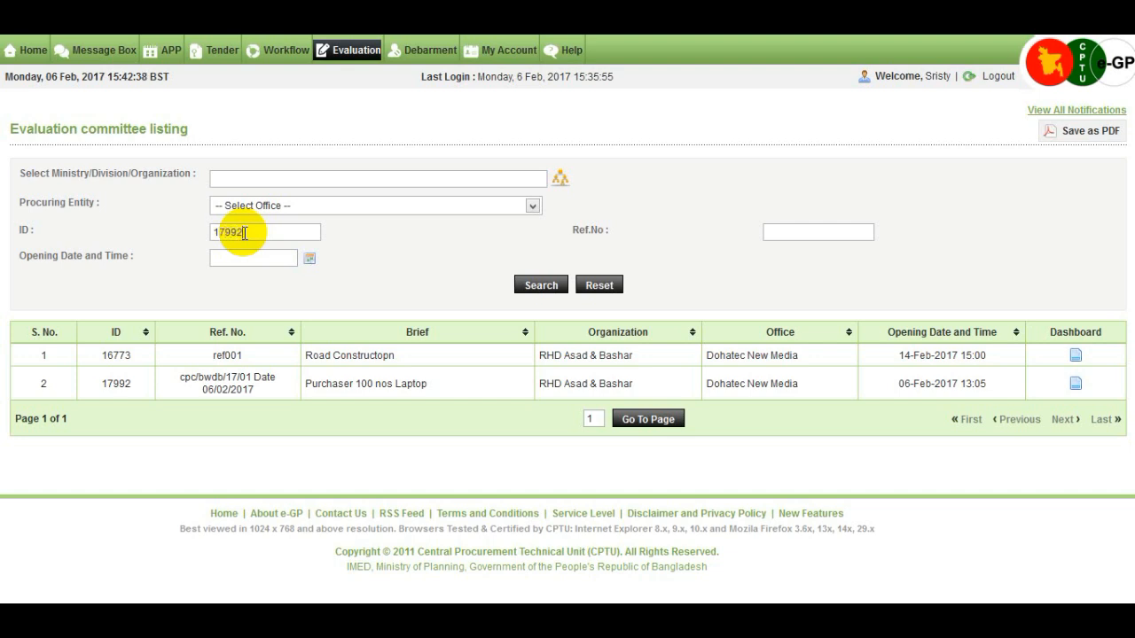
left_click(524, 288)
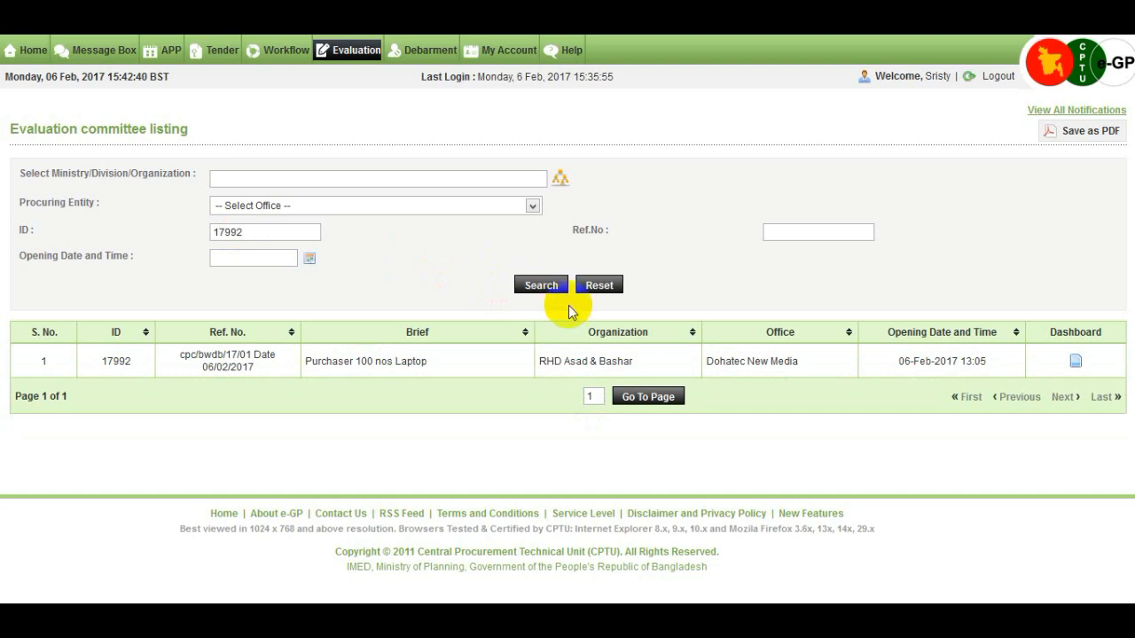
left_click(1074, 365)
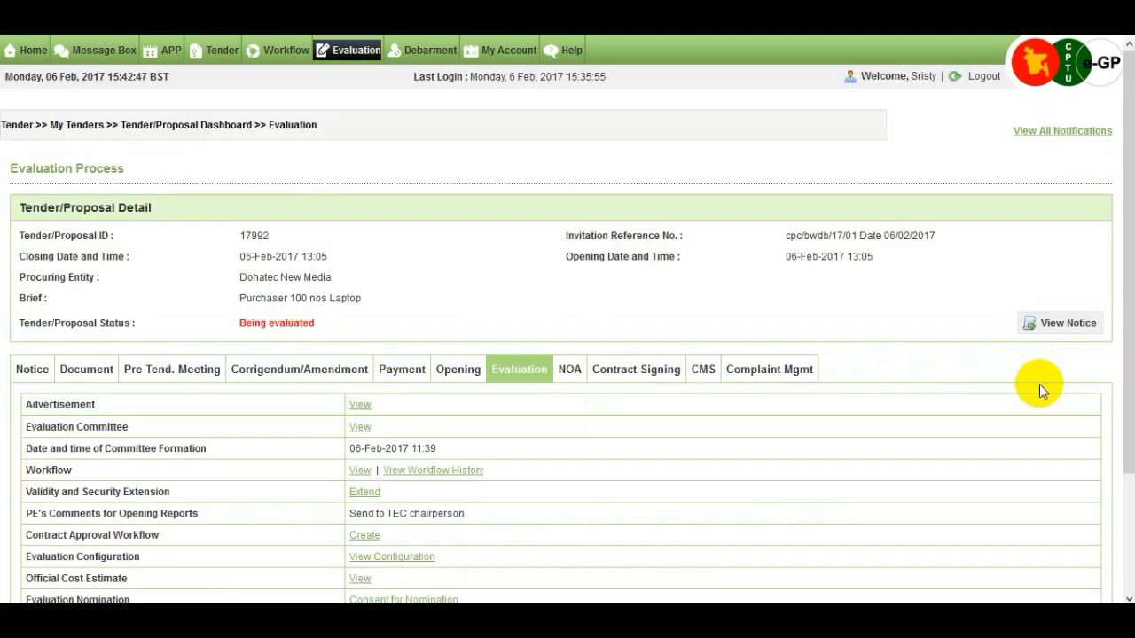
- Submit 'I Agree' consent to the team nomination for tender 17992 and confirm with OK
scroll(1038, 384, "down", 2)
scroll(1038, 384, "up", 2)
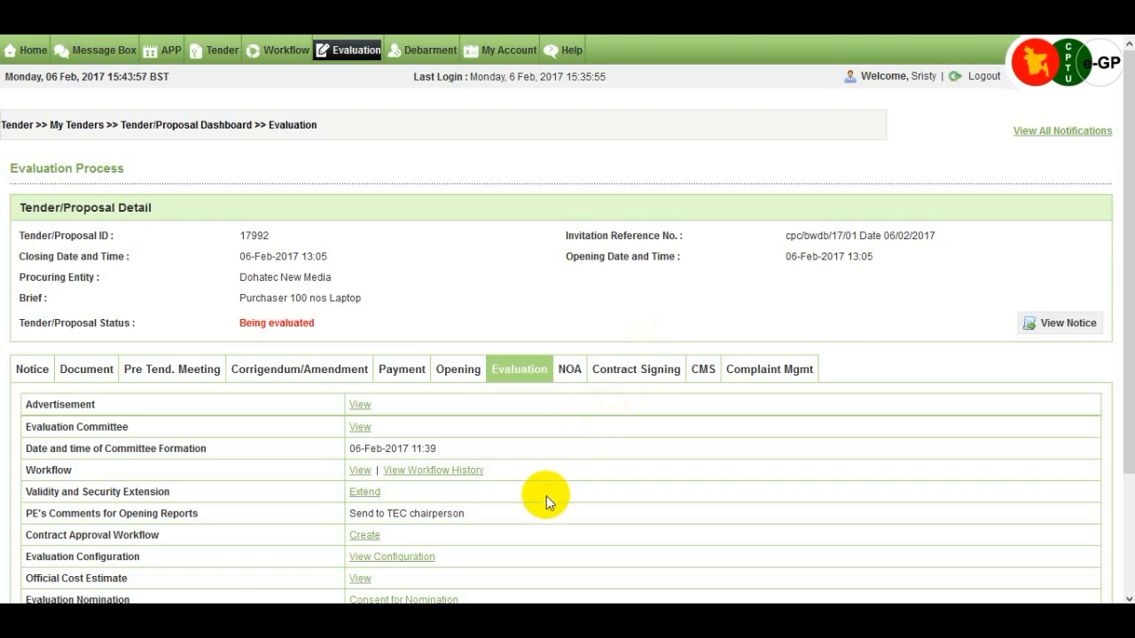
scroll(546, 499, "down", 3)
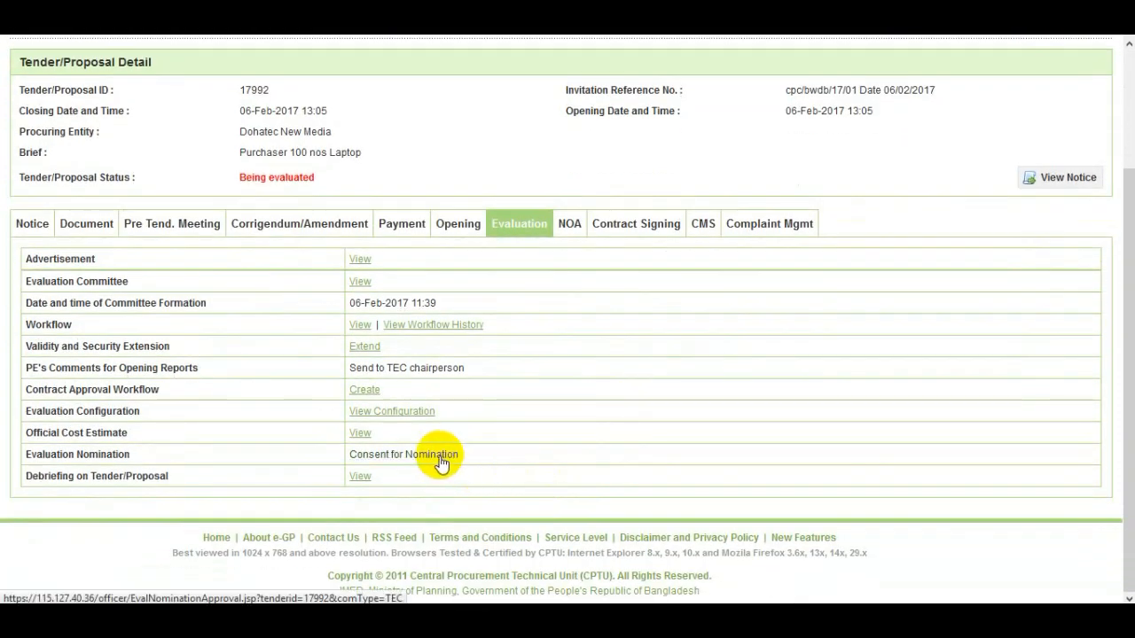
left_click(438, 456)
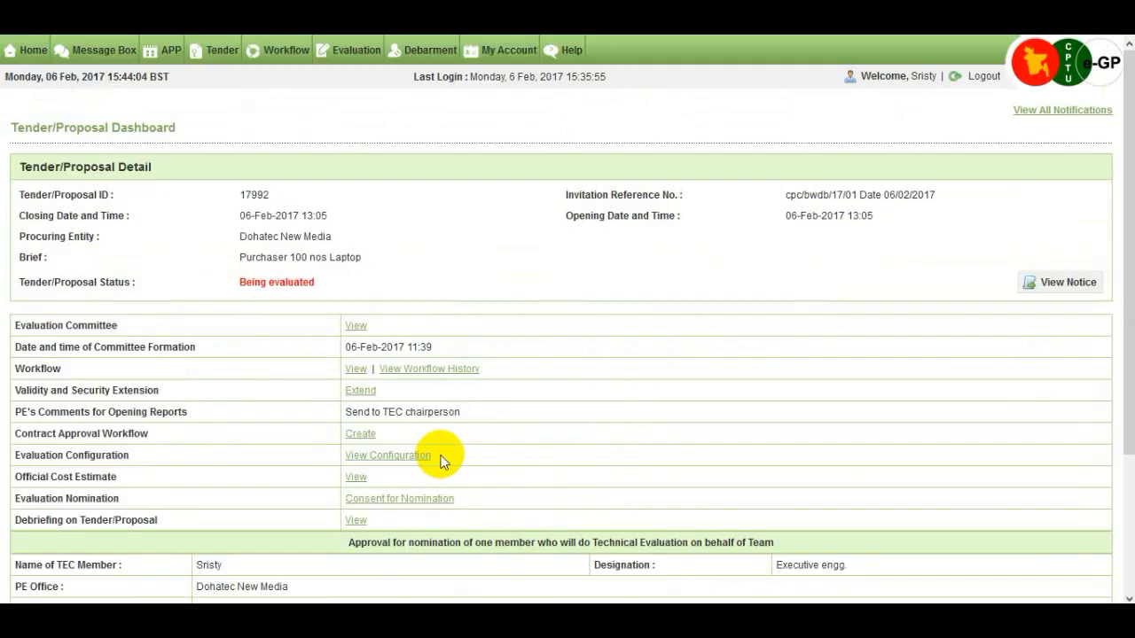
scroll(440, 456, "down", 3)
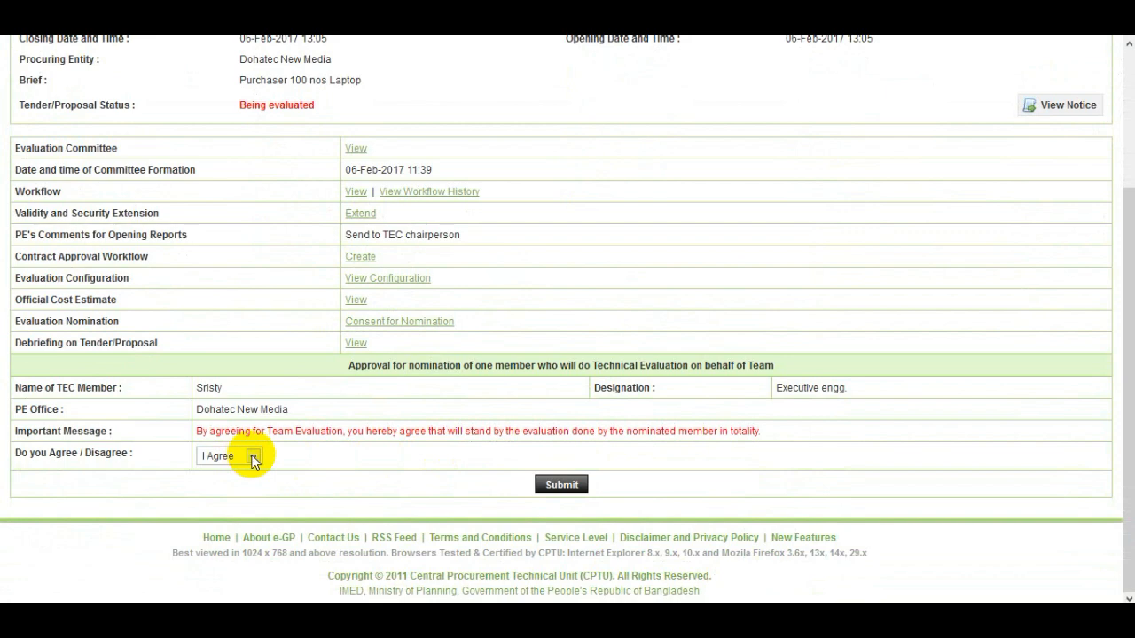
left_click(550, 489)
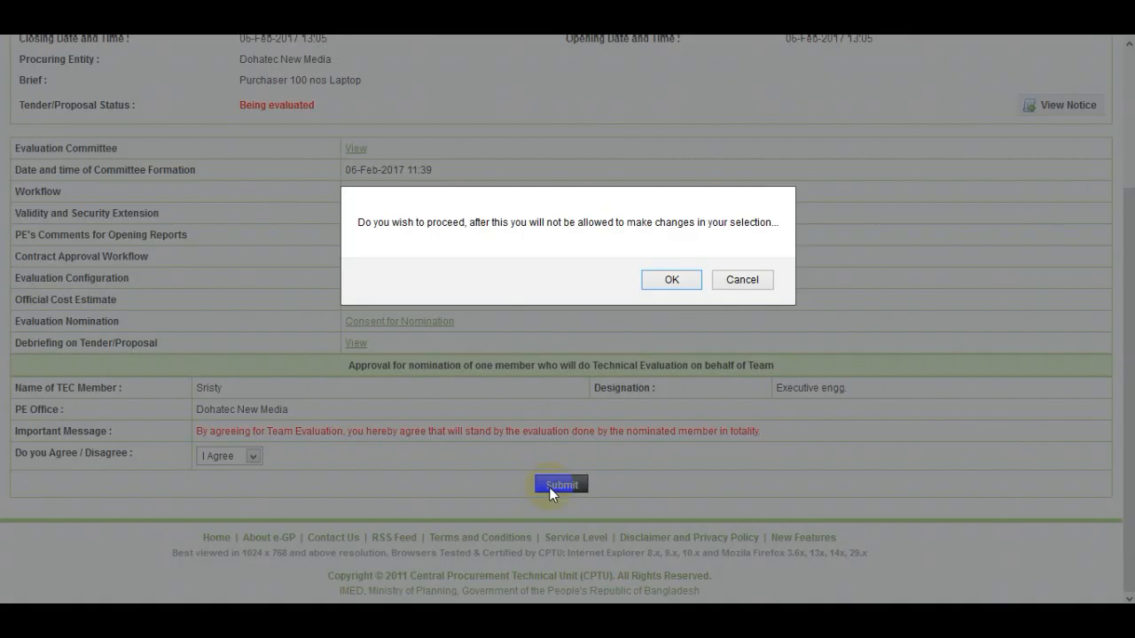
left_click(664, 281)
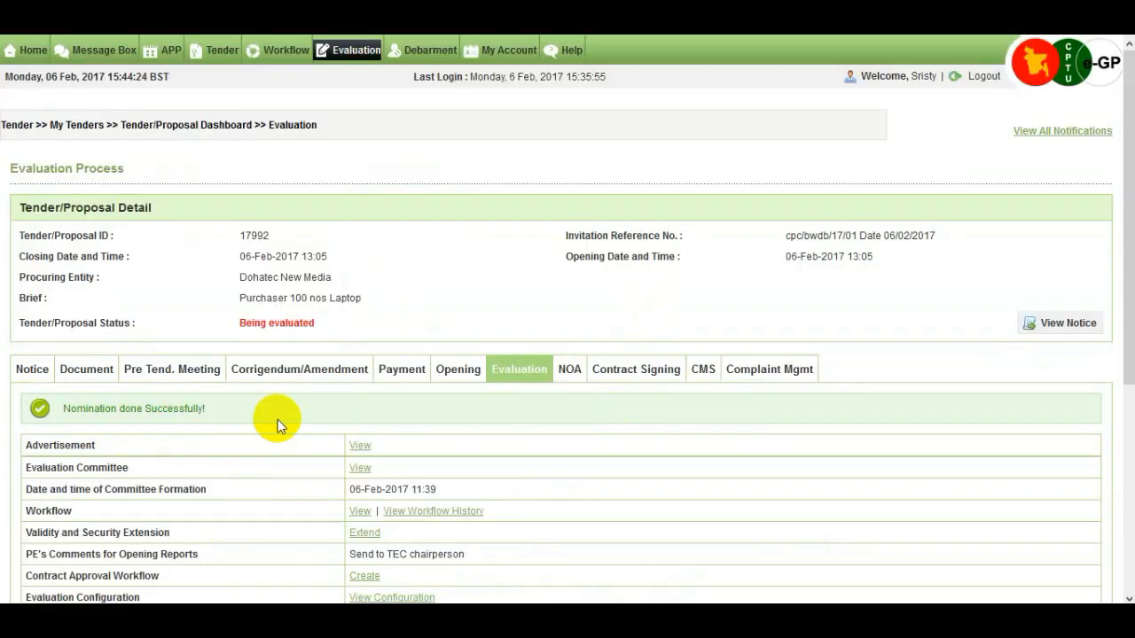
- Submit the committee member's declaration with the account password and the comment 'I agree'
scroll(277, 420, "down", 2)
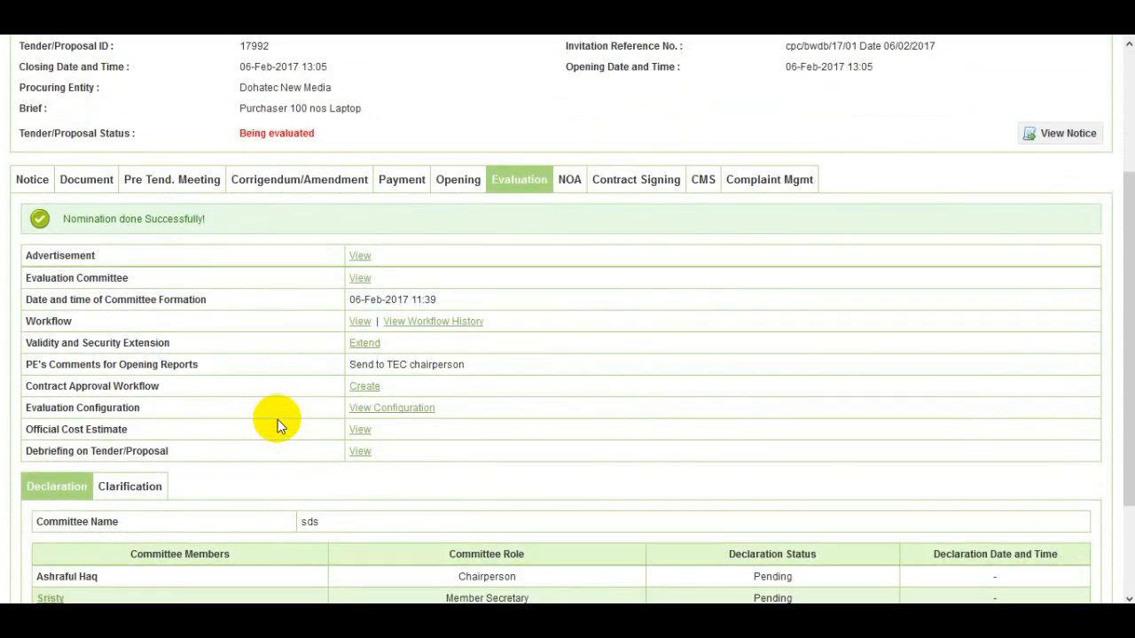
scroll(277, 419, "down", 1)
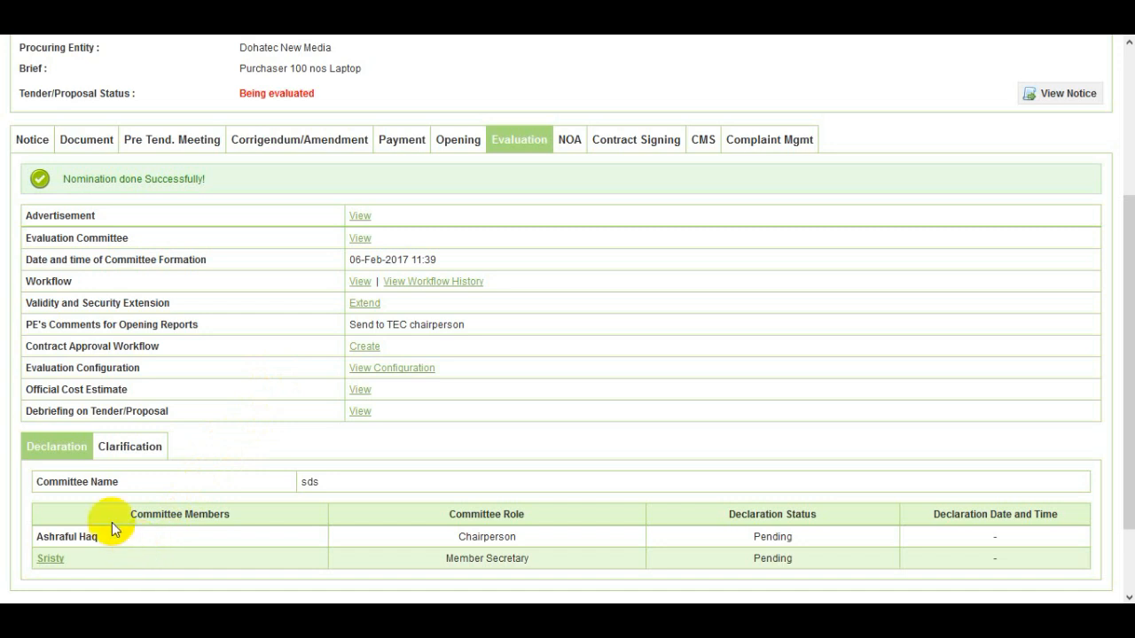
double_click(59, 560)
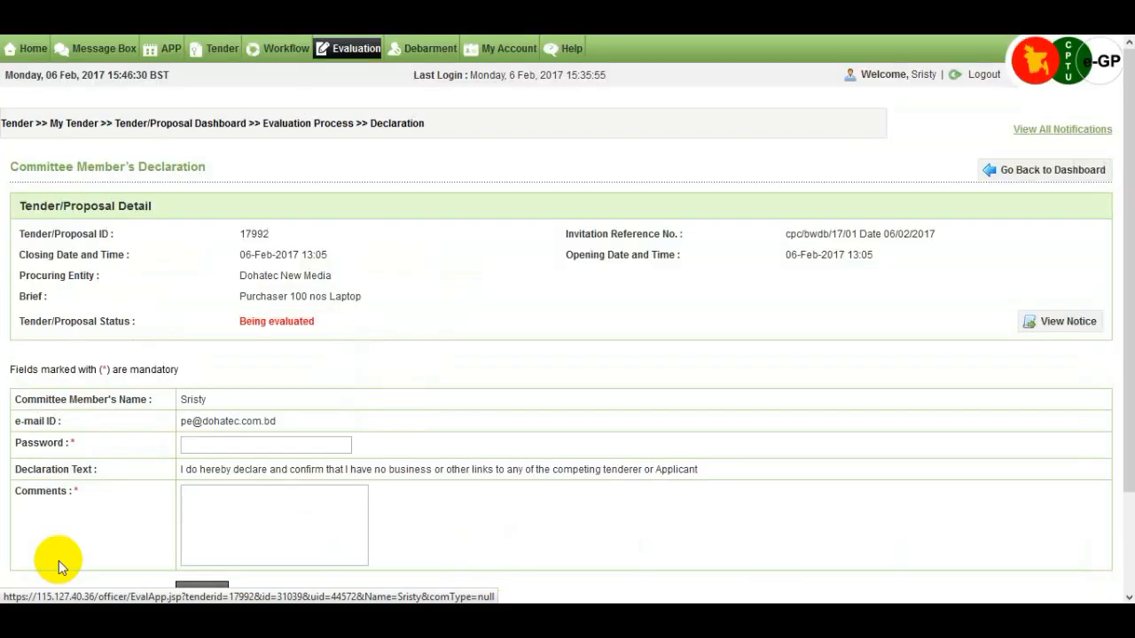
scroll(126, 519, "down", 2)
left_click(242, 350)
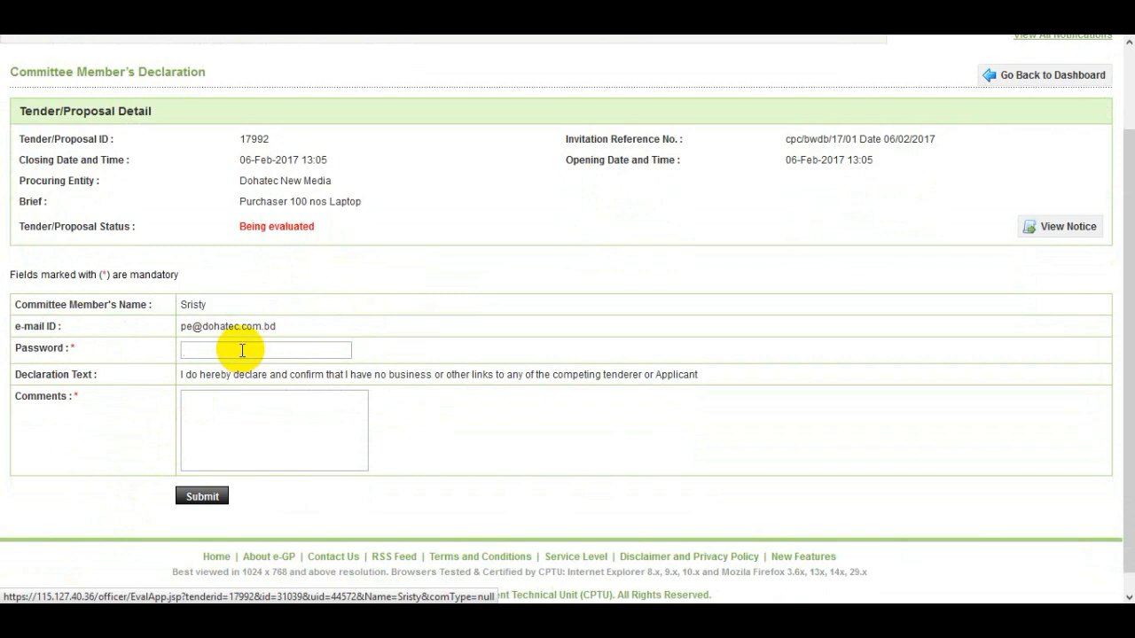
type("123")
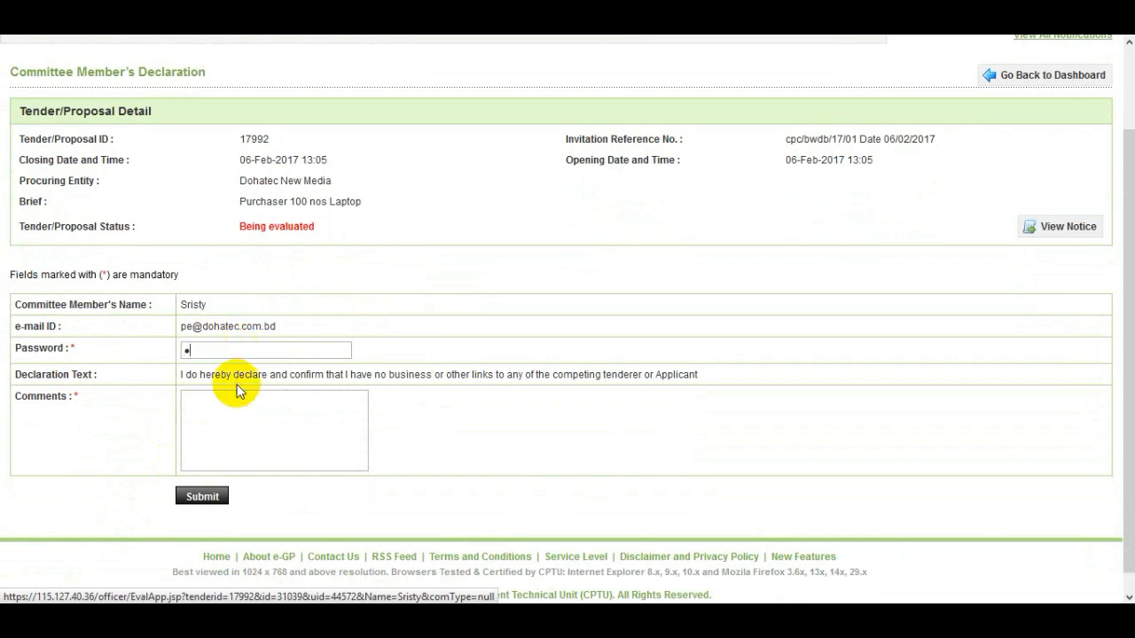
type("45678")
left_click(240, 413)
type("I agree")
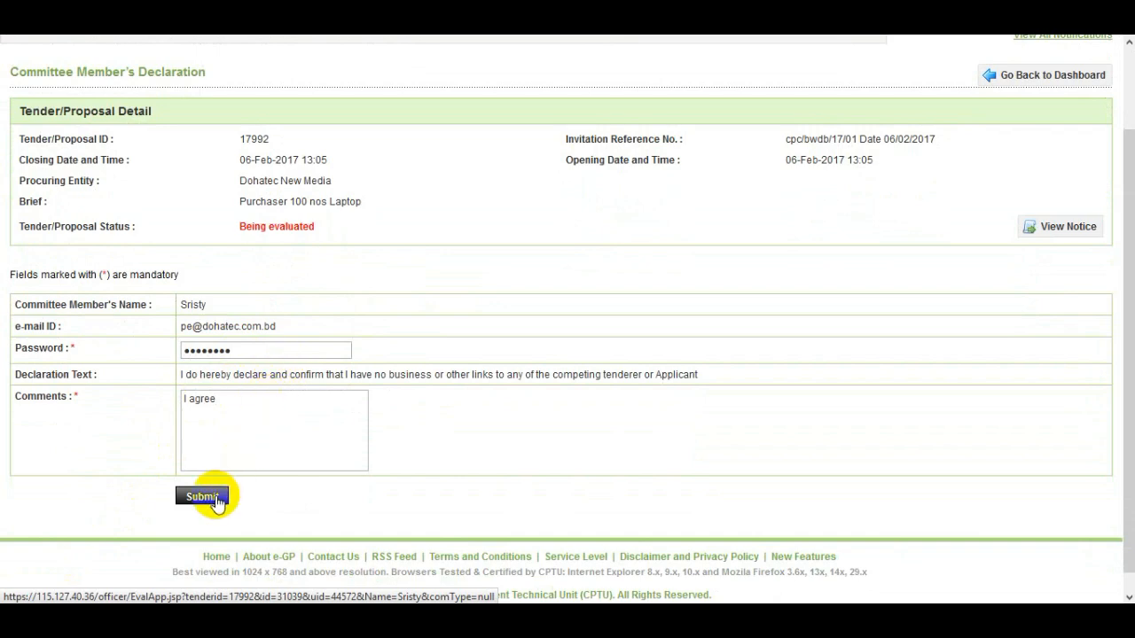
left_click(217, 498)
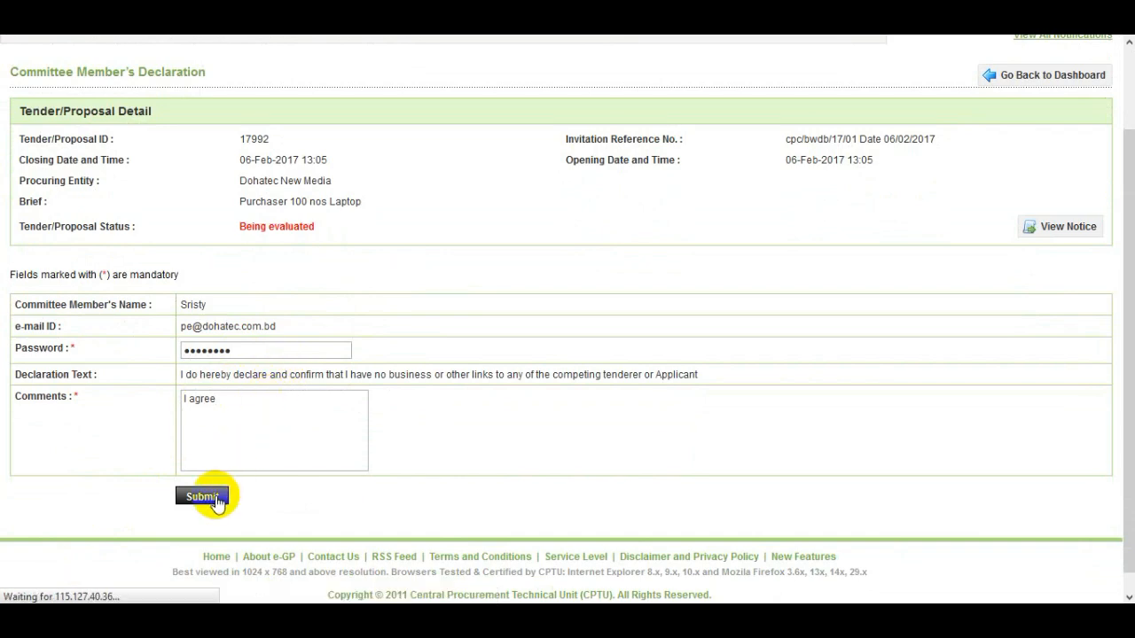
scroll(250, 468, "down", 2)
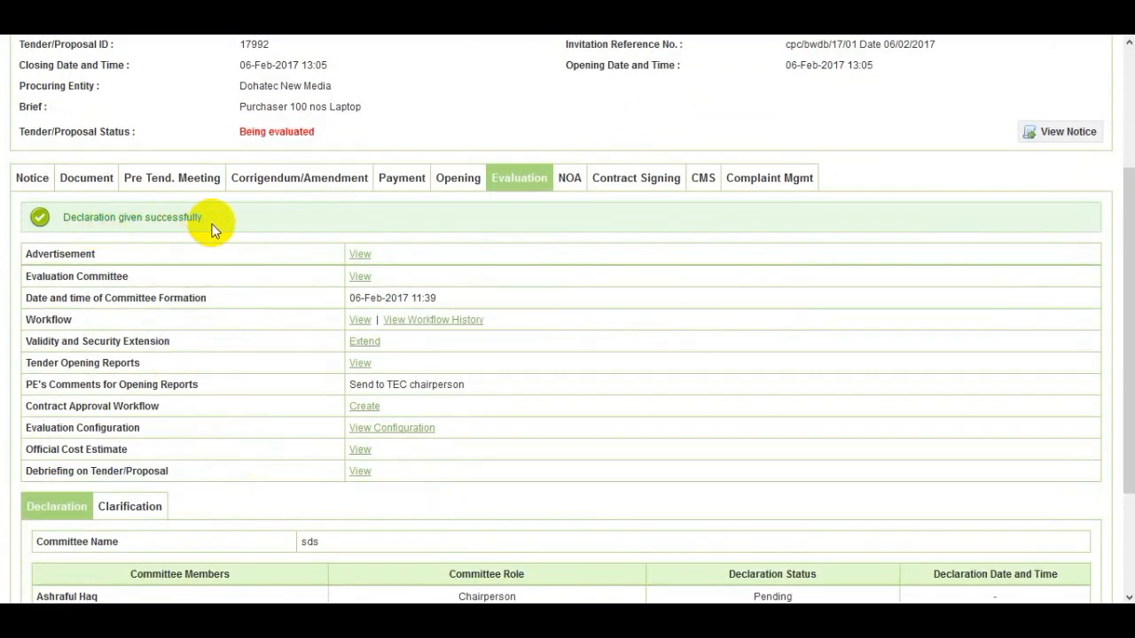
scroll(223, 363, "down", 2)
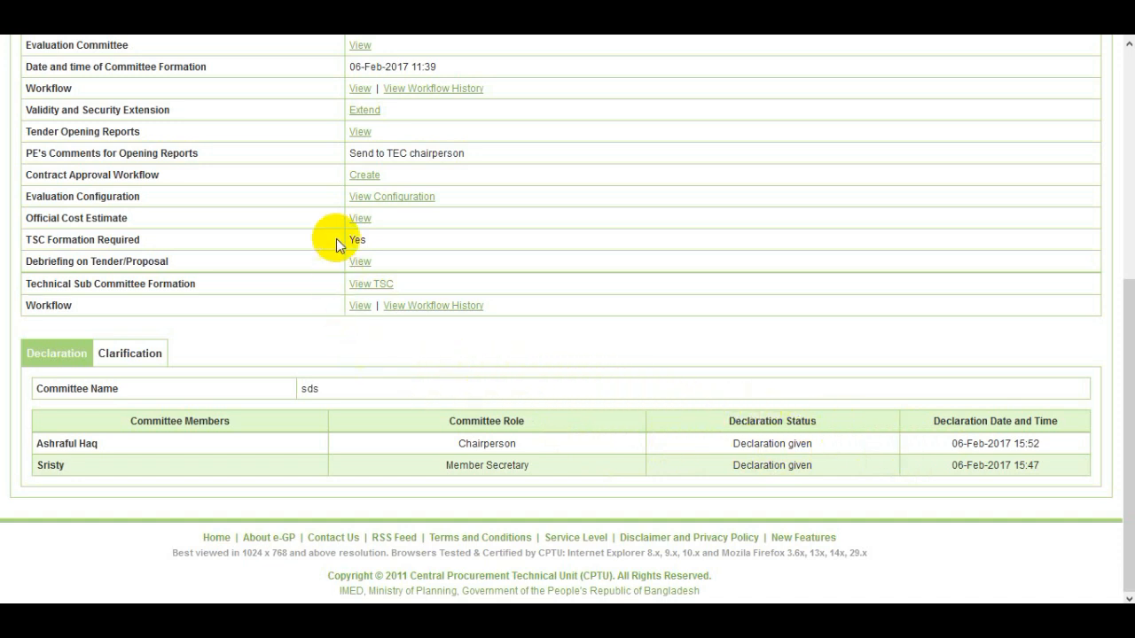
- Open the tender opening reports and review the tenderers' e-Tender Submission Letter report
left_click(362, 133)
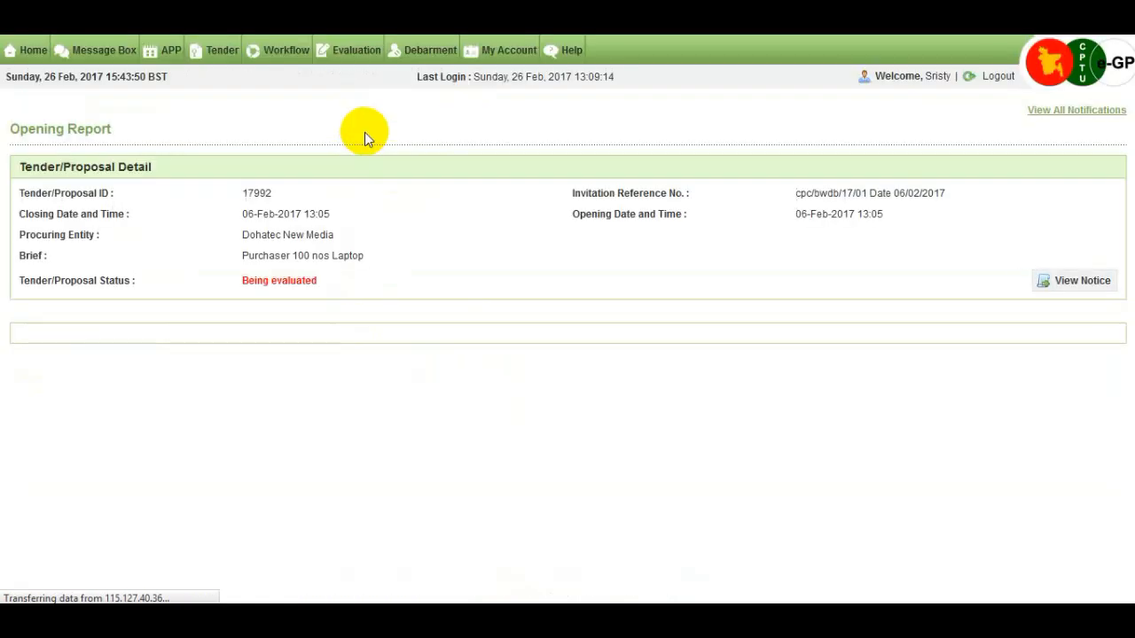
scroll(357, 255, "down", 2)
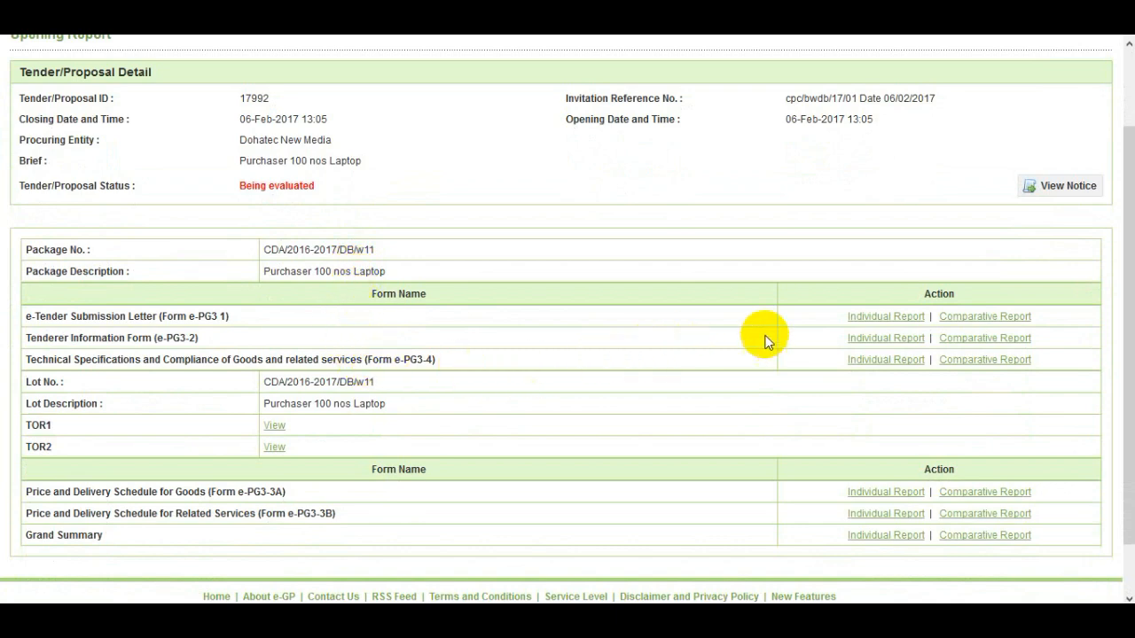
left_click(861, 321)
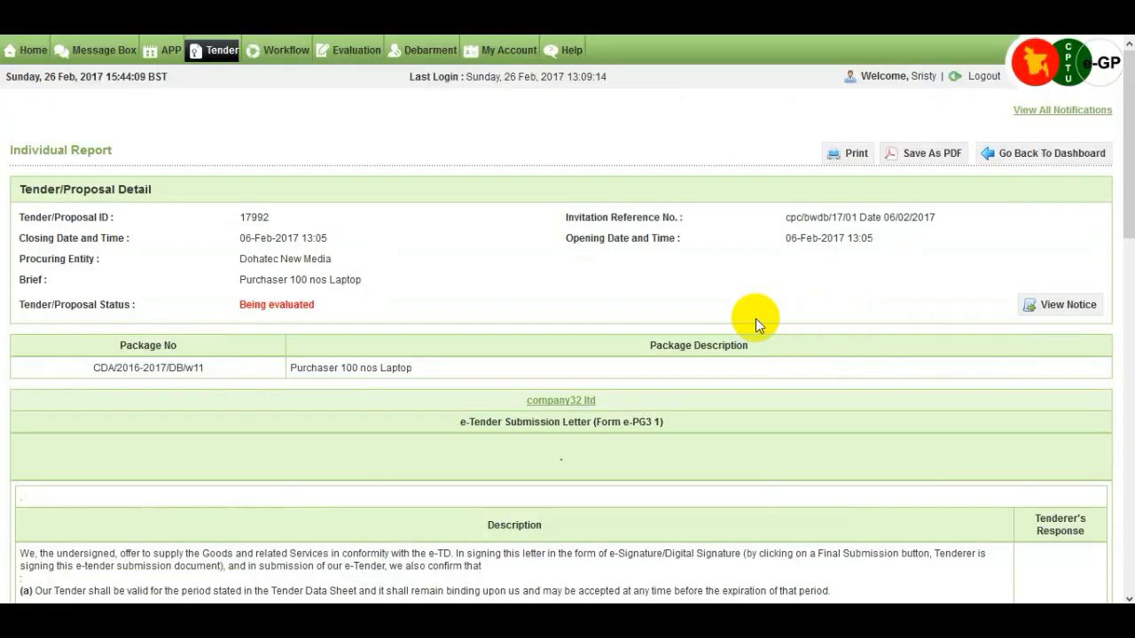
scroll(756, 318, "down", 2)
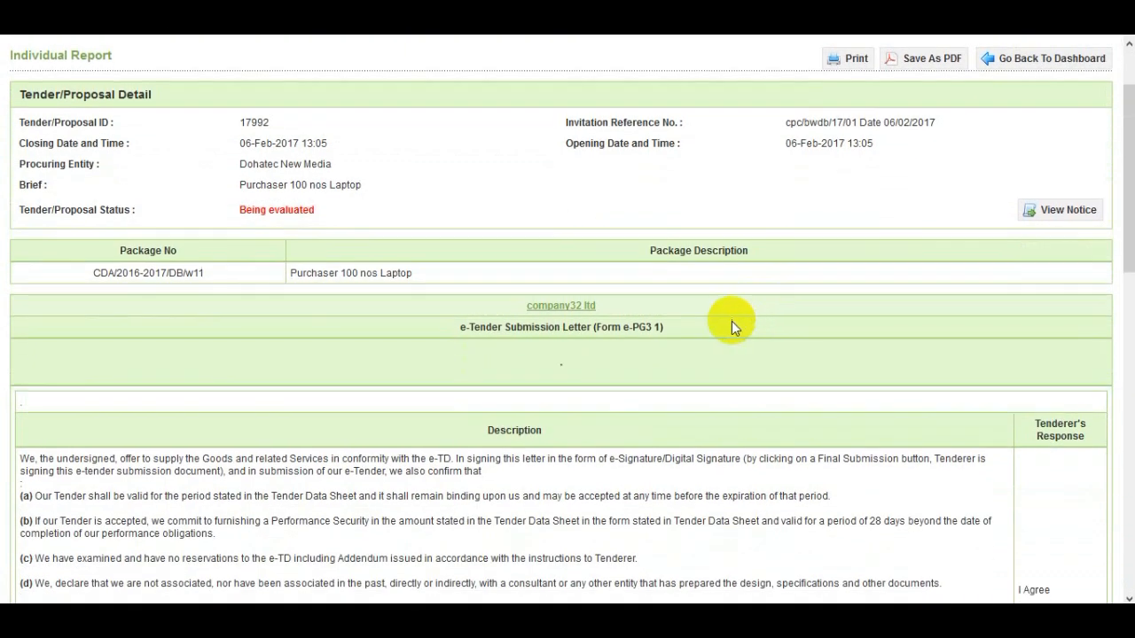
scroll(612, 316, "down", 9)
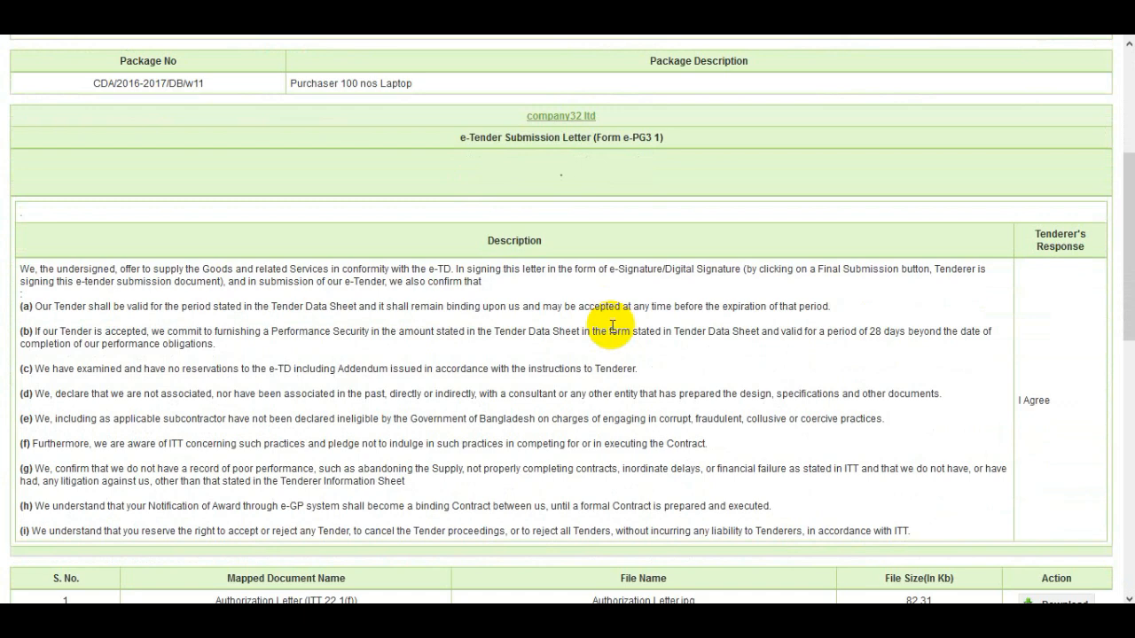
scroll(612, 326, "down", 1)
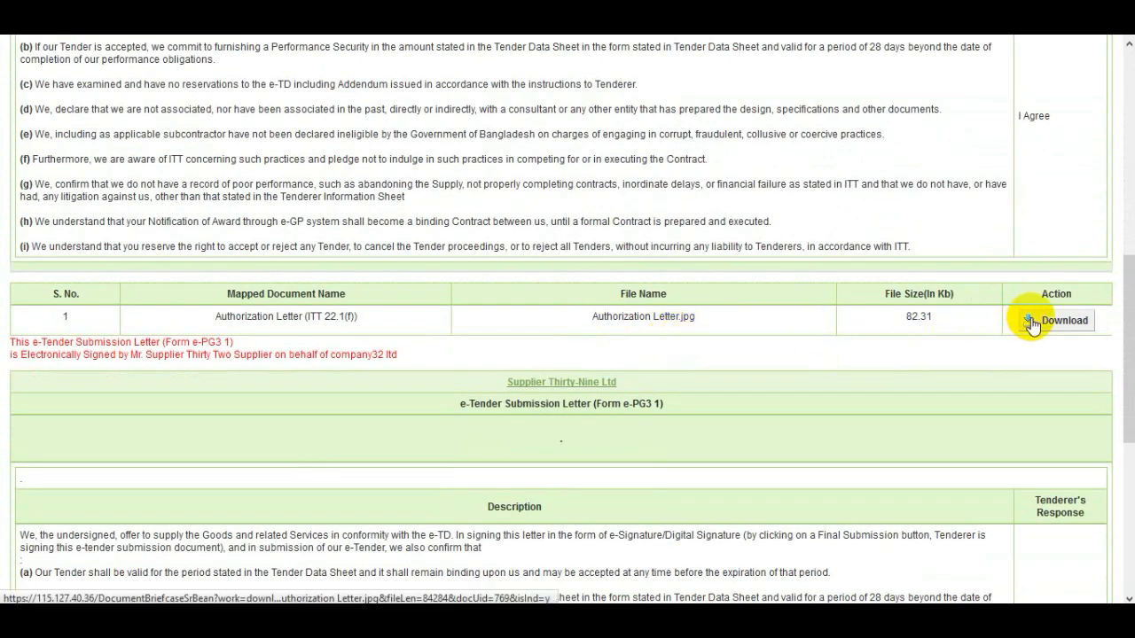
scroll(856, 371, "down", 1)
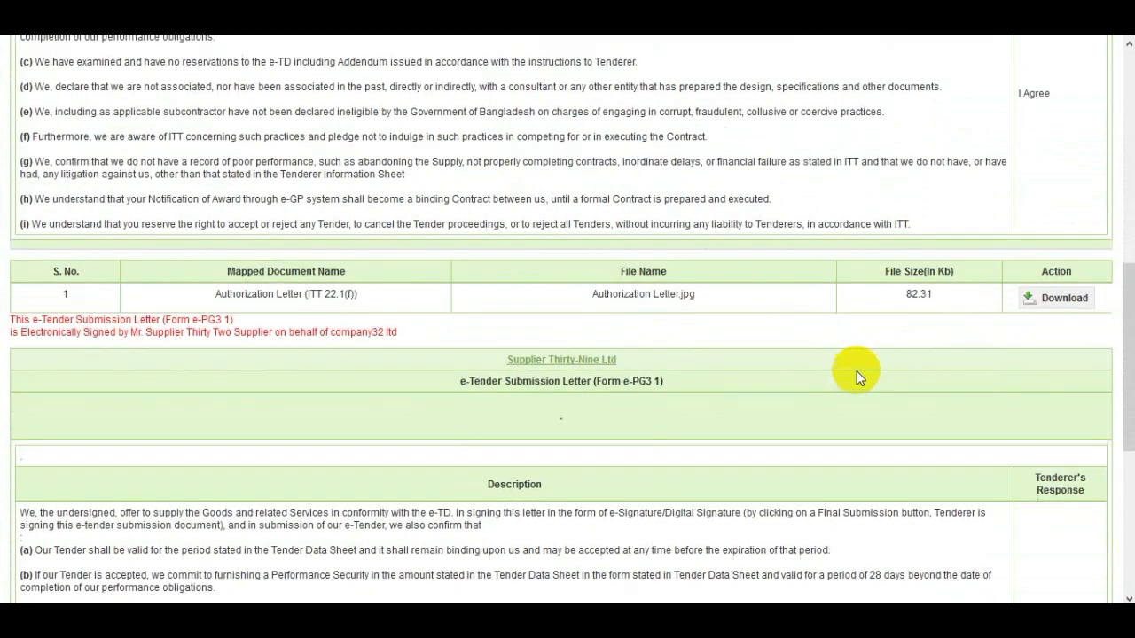
scroll(857, 371, "down", 5)
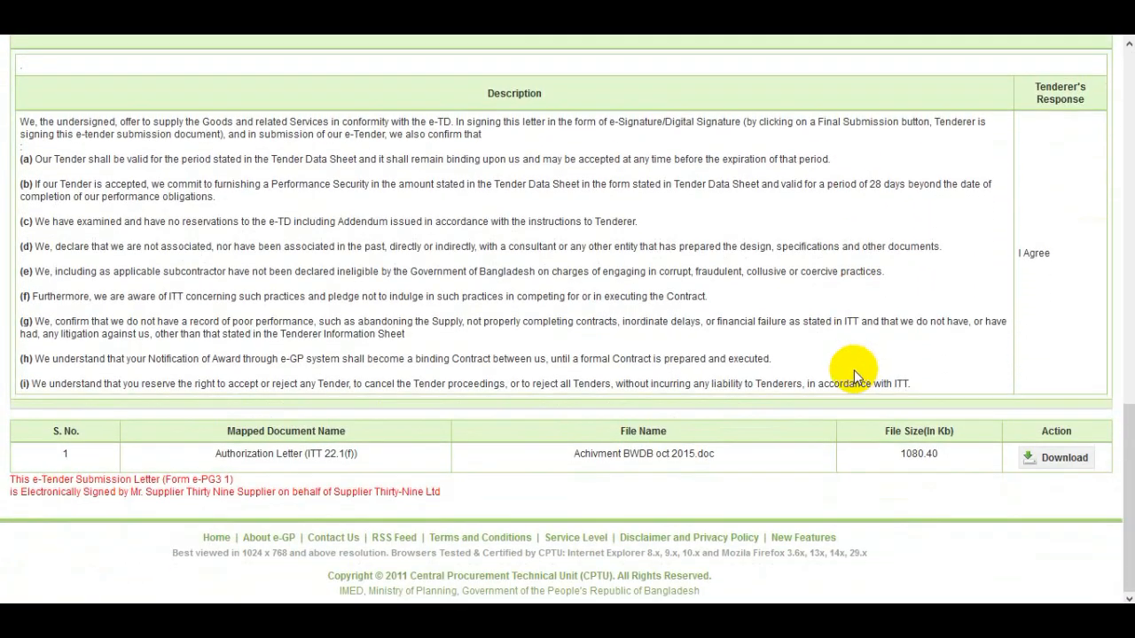
scroll(854, 370, "up", 4)
scroll(855, 371, "up", 1)
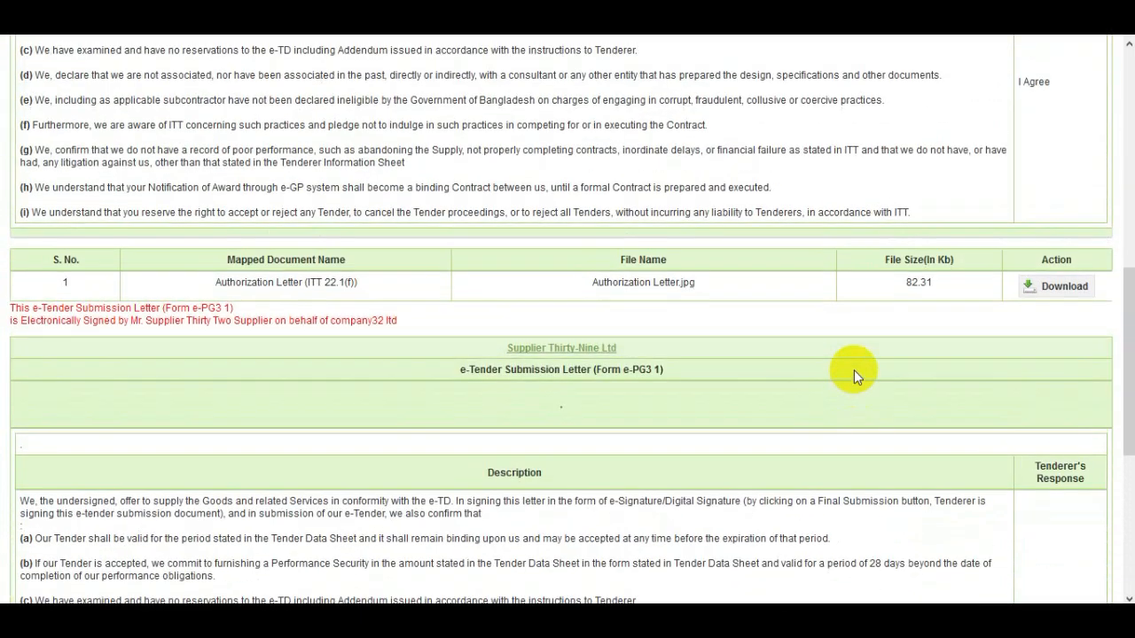
scroll(854, 369, "up", 5)
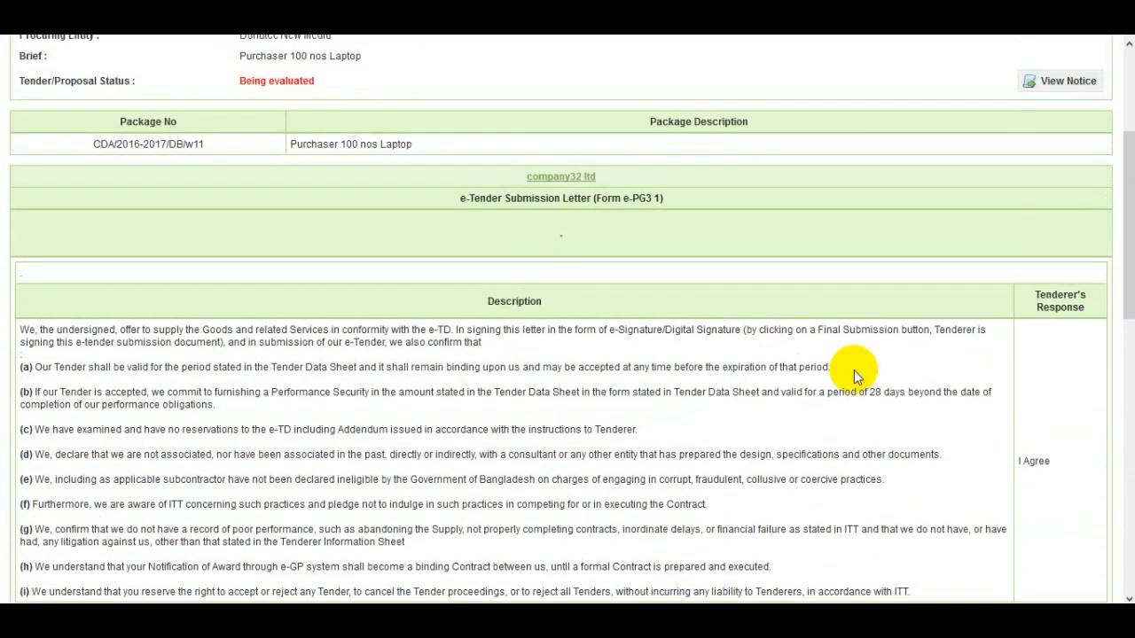
scroll(853, 370, "up", 3)
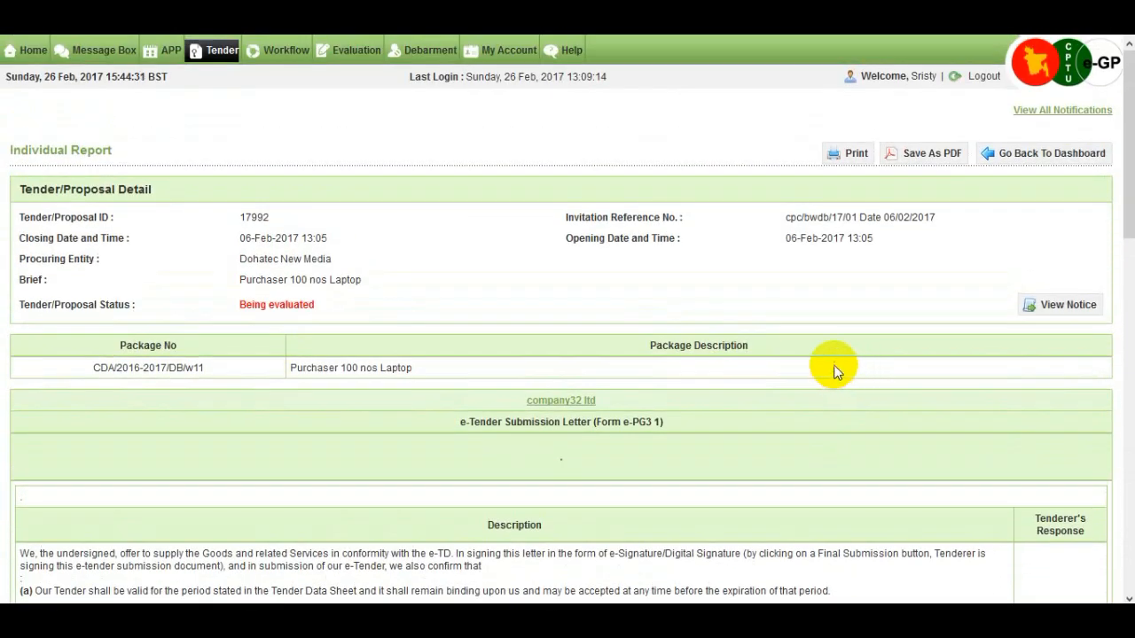
- Return to the opening report's list of forms
left_click(1031, 158)
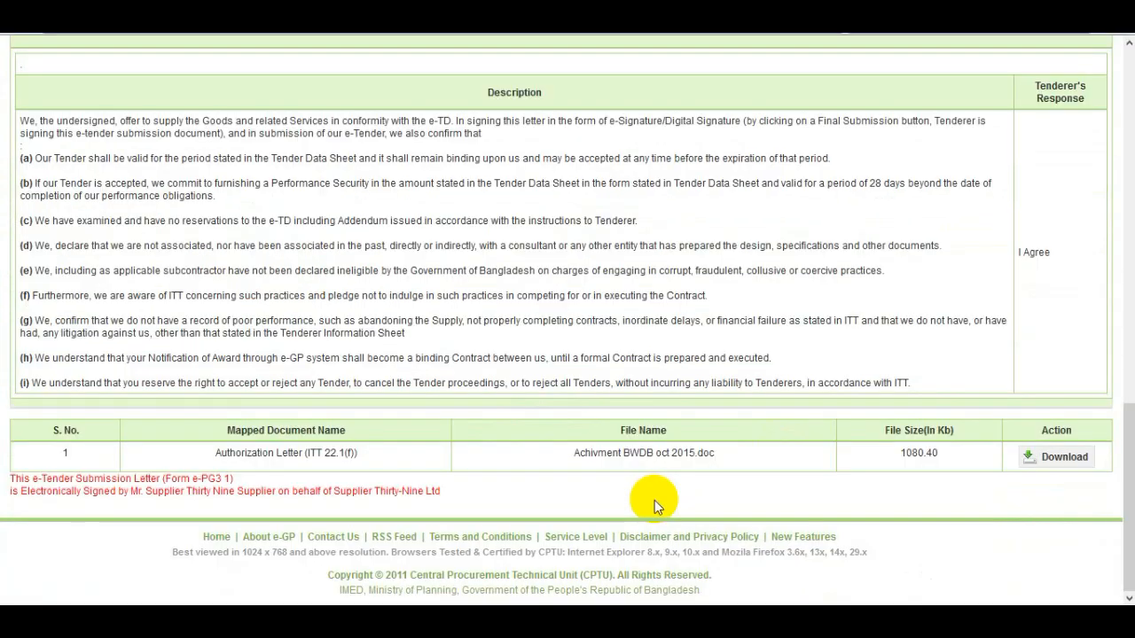
scroll(654, 500, "up", 7)
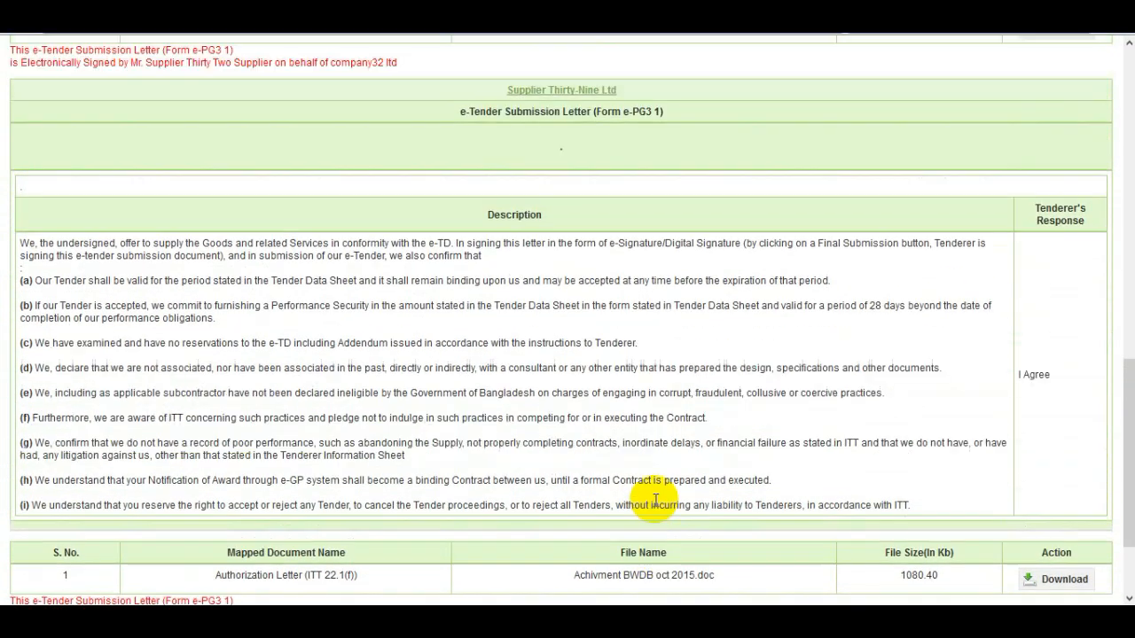
scroll(654, 500, "up", 4)
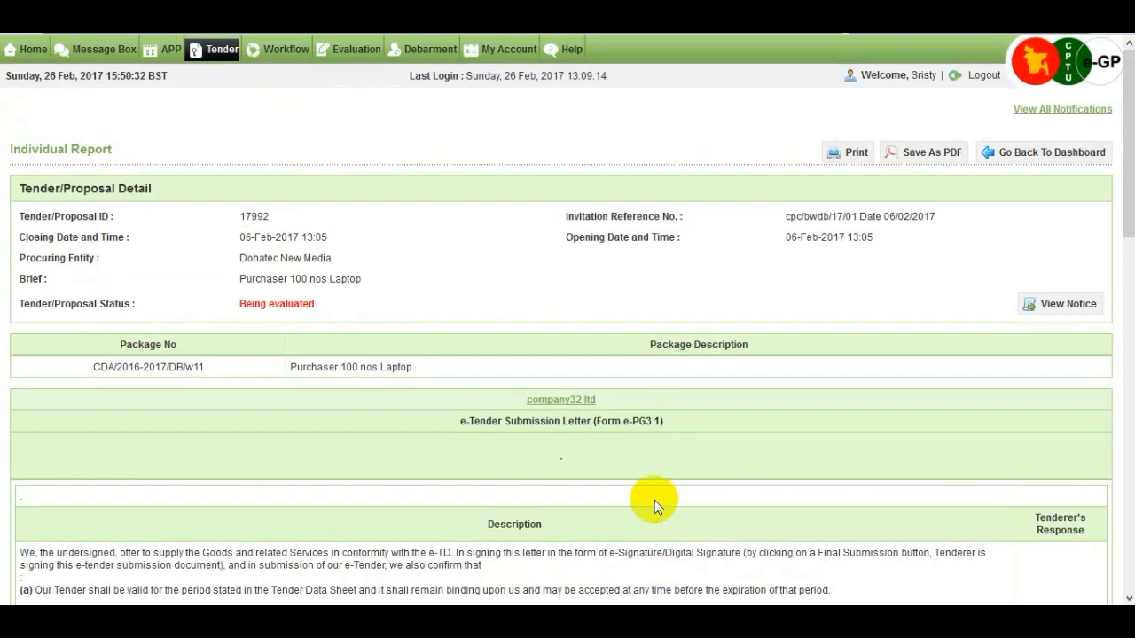
left_click(1023, 160)
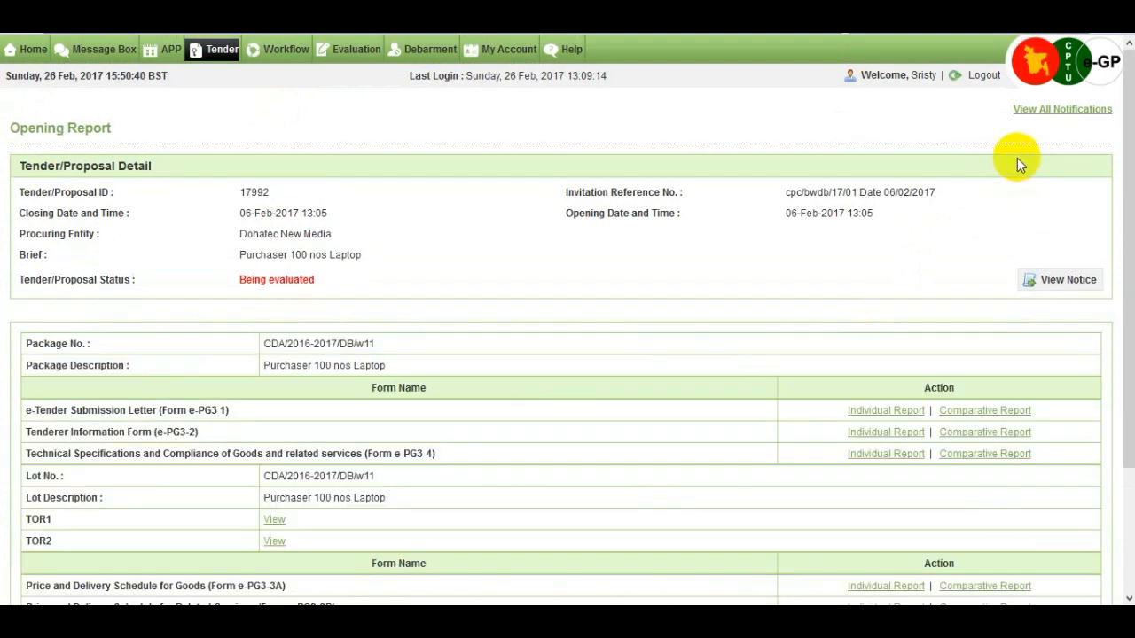
- Open the Clarification section of tender 17992's evaluation
scroll(731, 395, "down", 2)
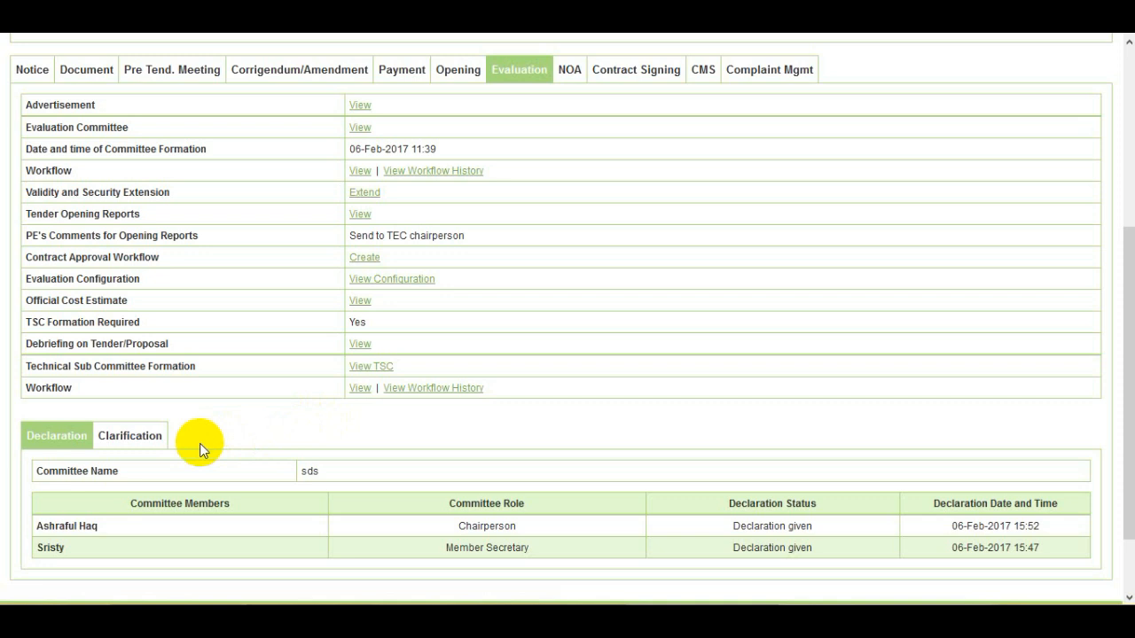
left_click(146, 450)
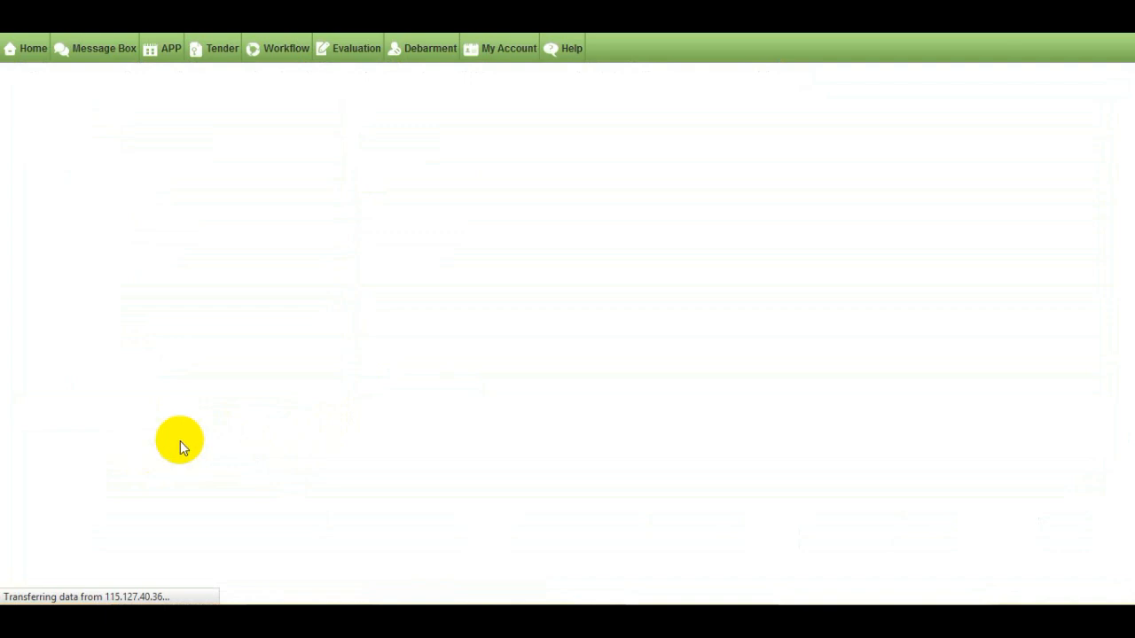
- Seek clarification from company32 ltd and review its three forms pending evaluation
scroll(180, 441, "down", 4)
scroll(179, 440, "down", 3)
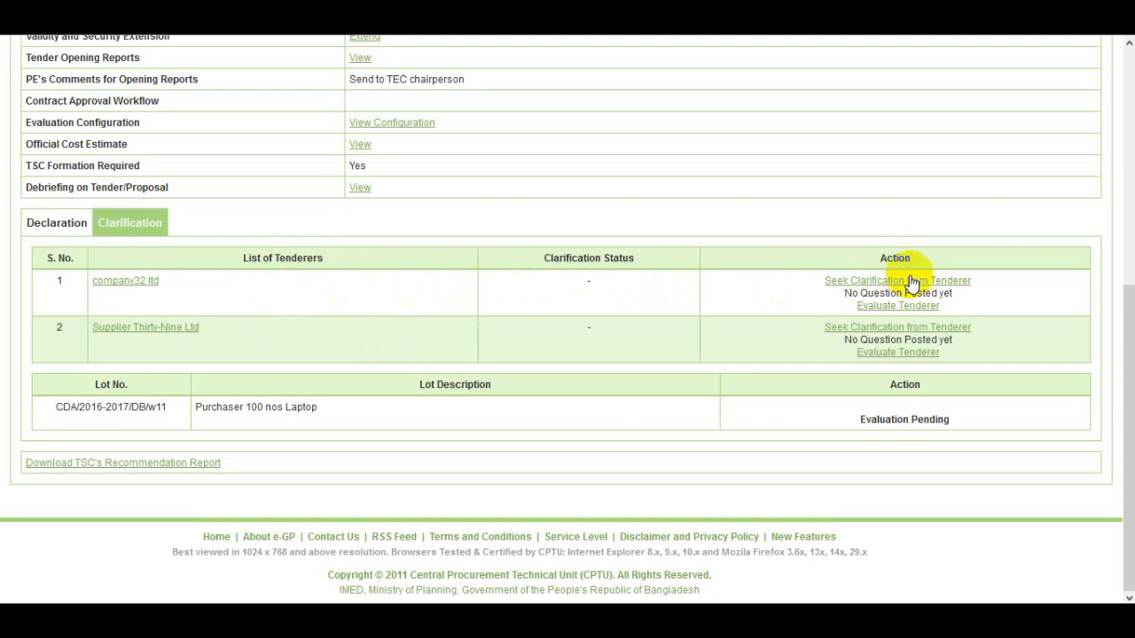
left_click(965, 282)
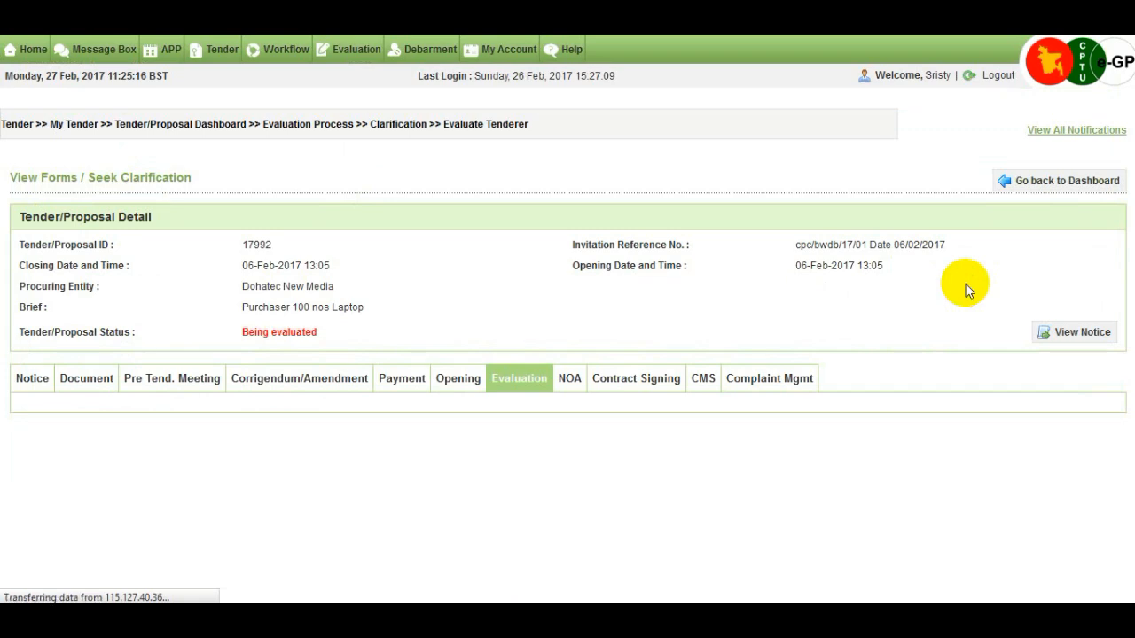
scroll(950, 304, "down", 2)
scroll(948, 306, "down", 2)
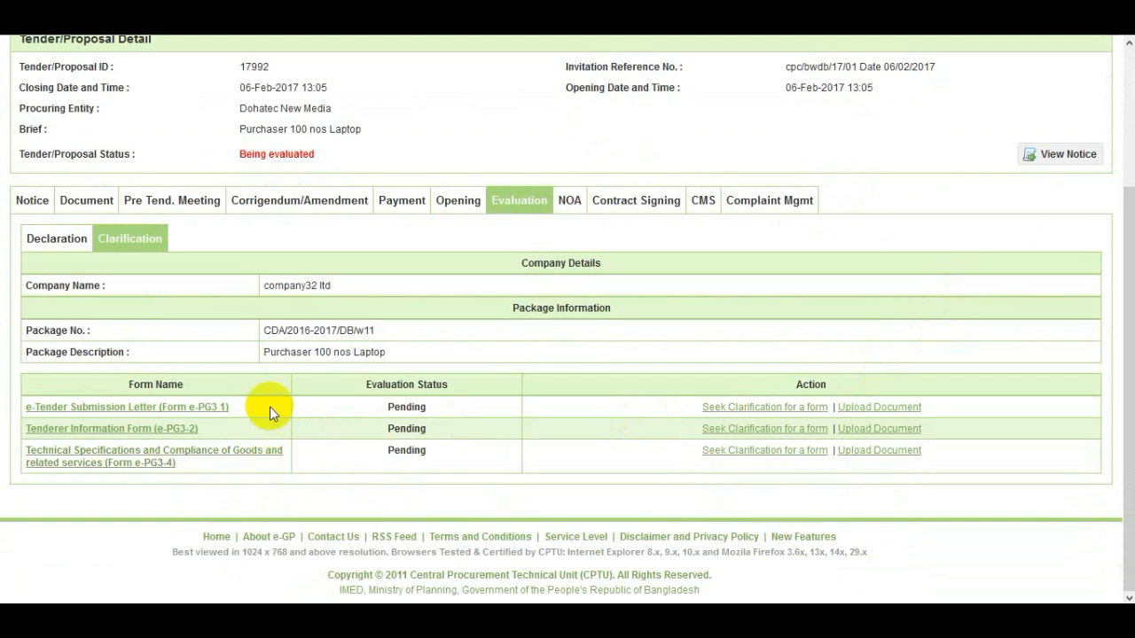
- Post the query 'Please upload rate analysis' to company32 ltd for one of its forms
left_click(732, 413)
left_click(812, 454)
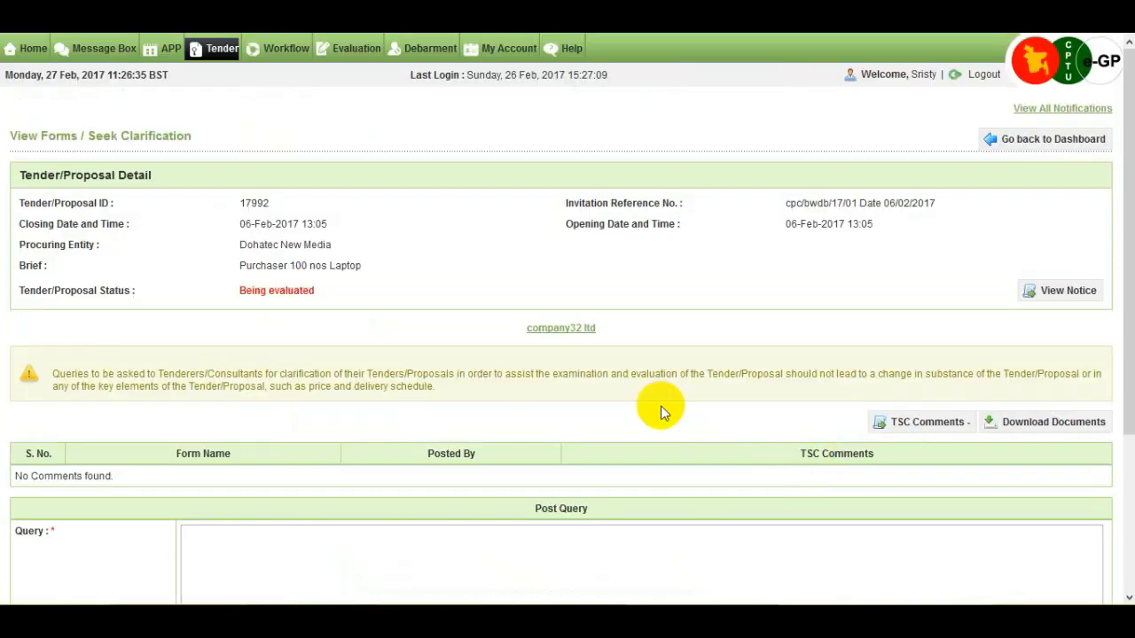
scroll(621, 392, "down", 3)
left_click(417, 344)
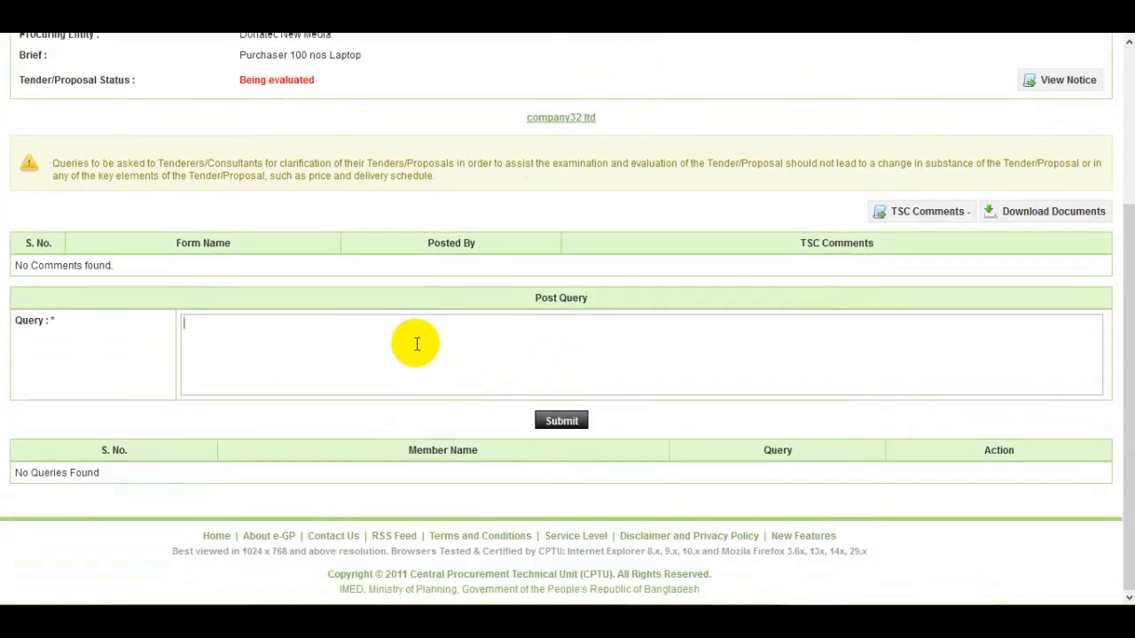
type("Please upload rate analysis")
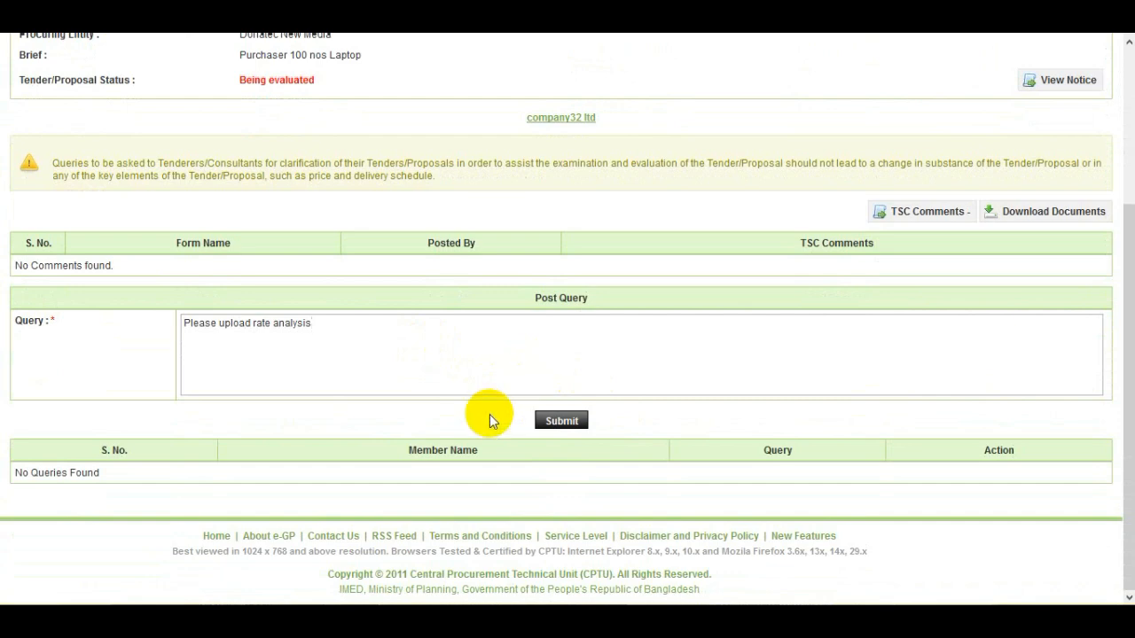
left_click(567, 426)
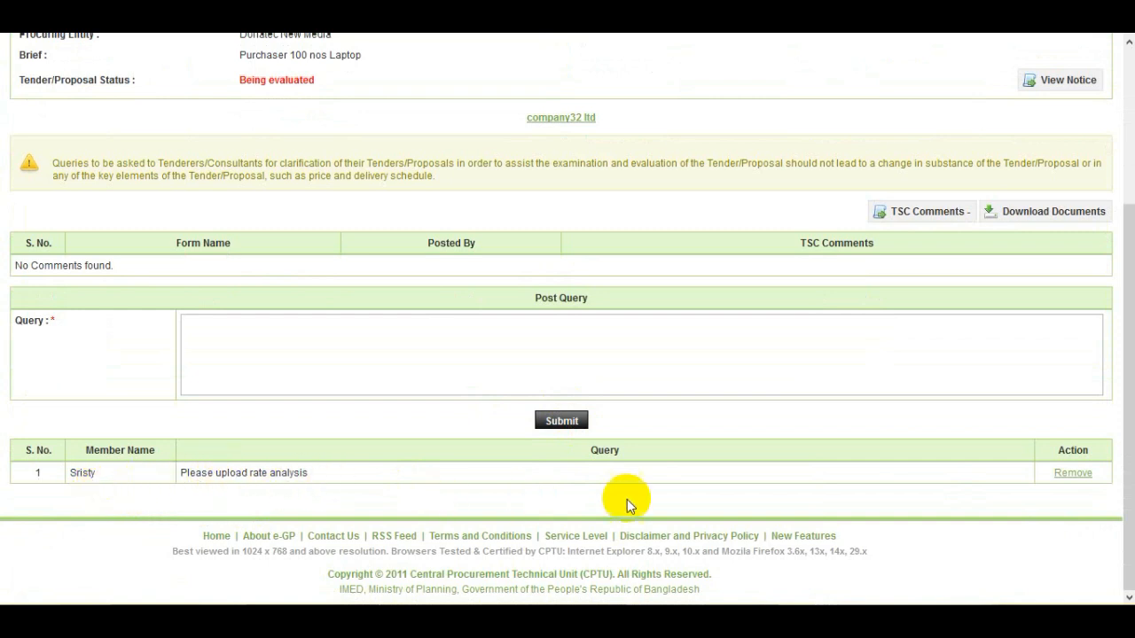
left_click(1083, 477)
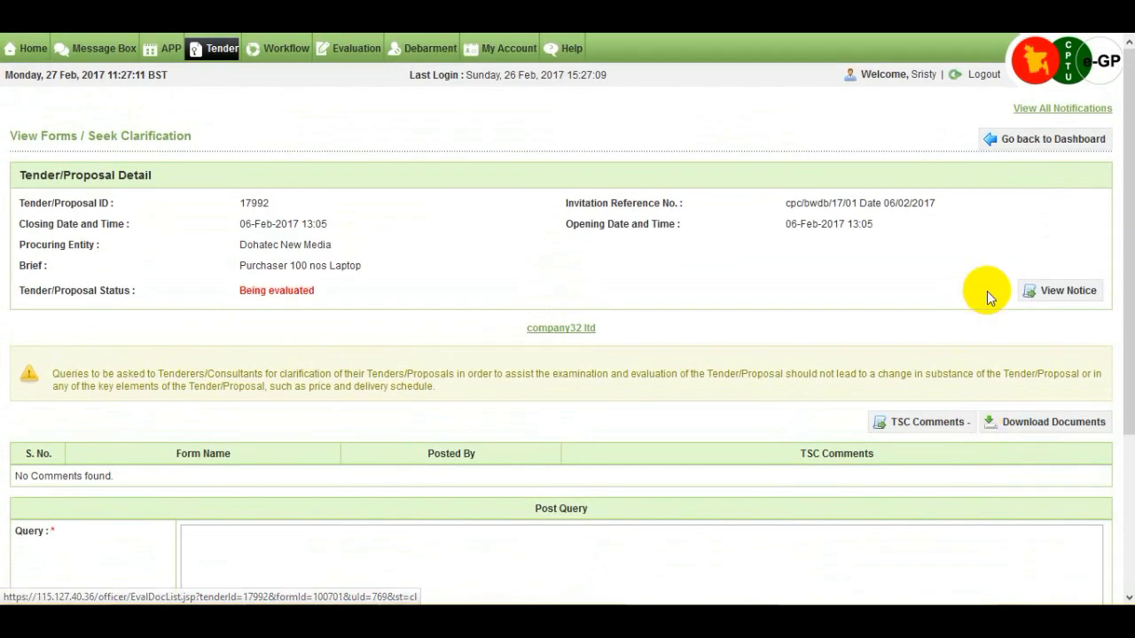
- Go back to the tender dashboard and open the clarification document upload page
left_click(1046, 153)
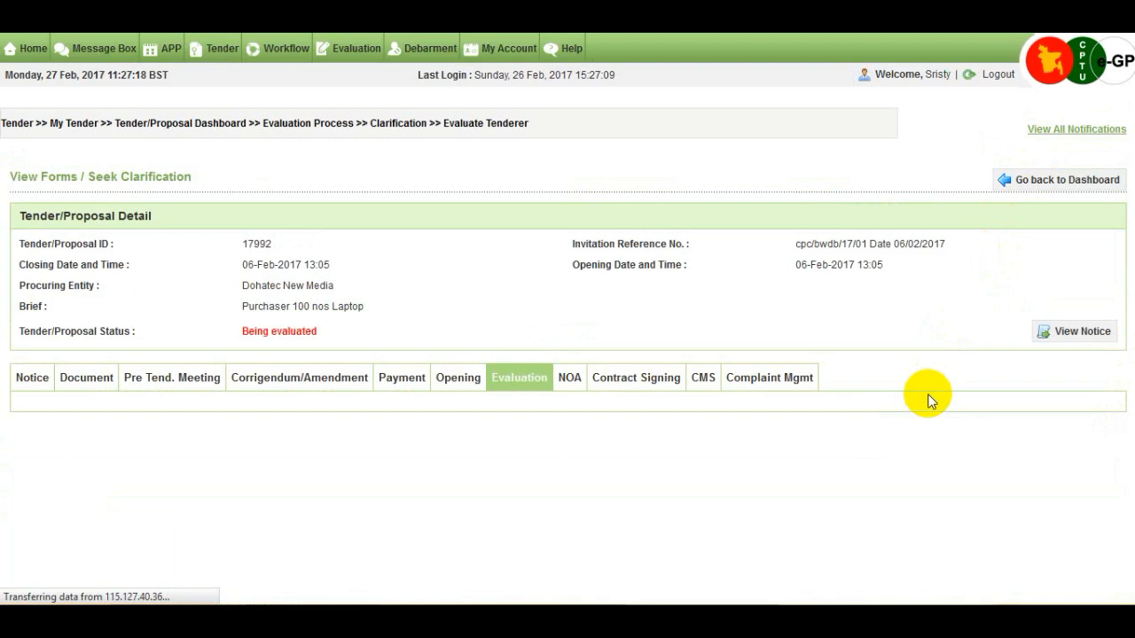
scroll(925, 409, "down", 2)
scroll(925, 408, "down", 2)
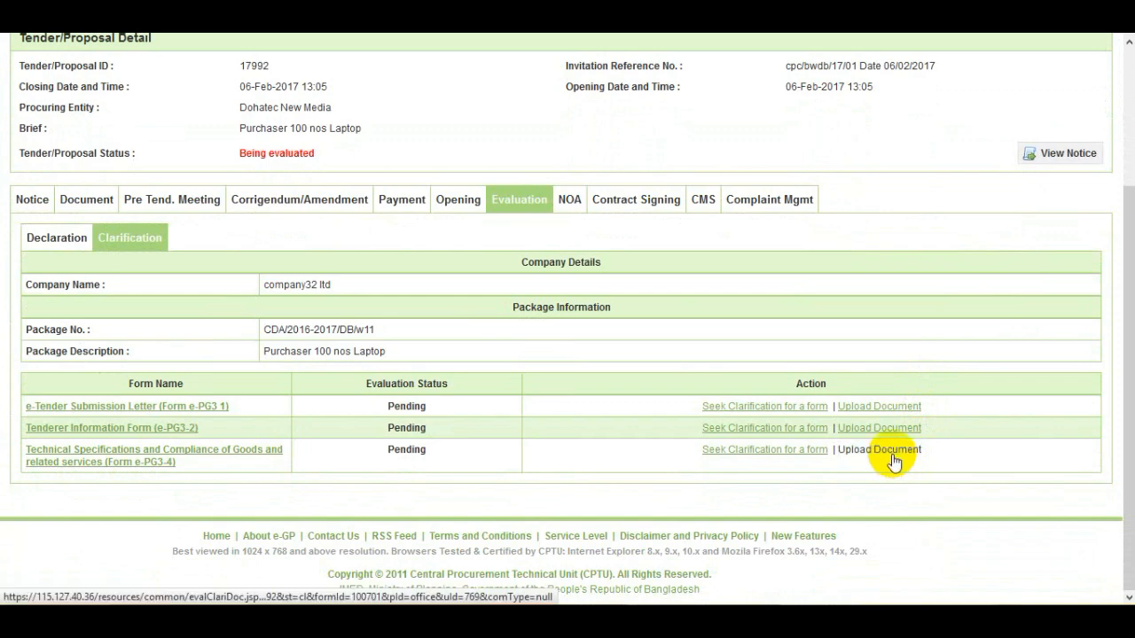
left_click(891, 451)
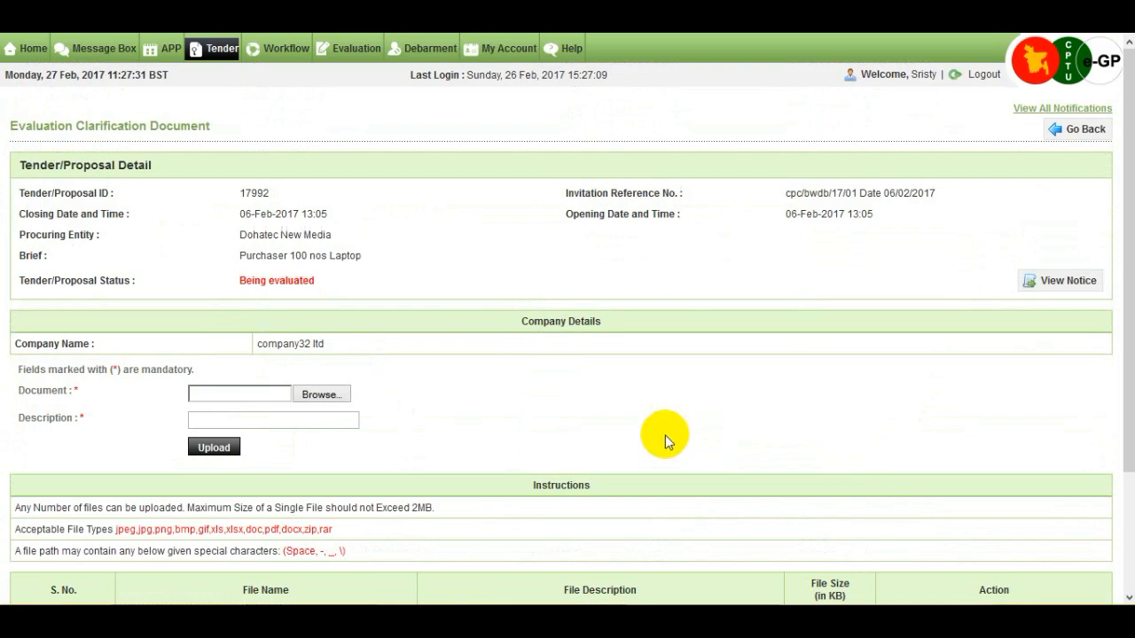
scroll(641, 435, "down", 3)
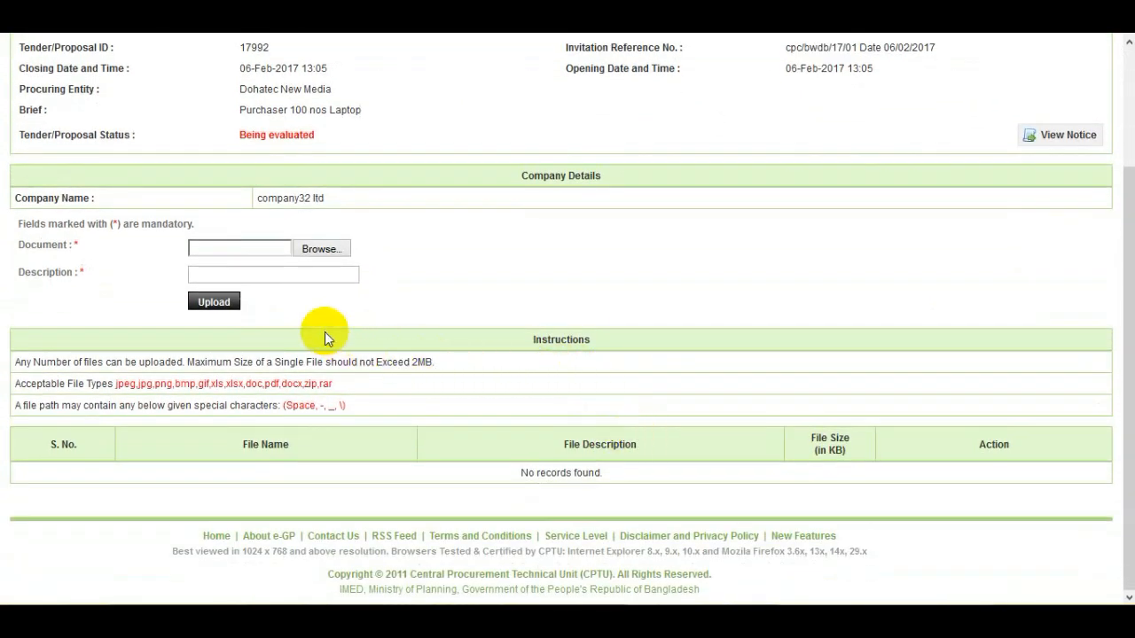
- Upload Report.docx with the description 'Rate Analysis'
left_click(311, 251)
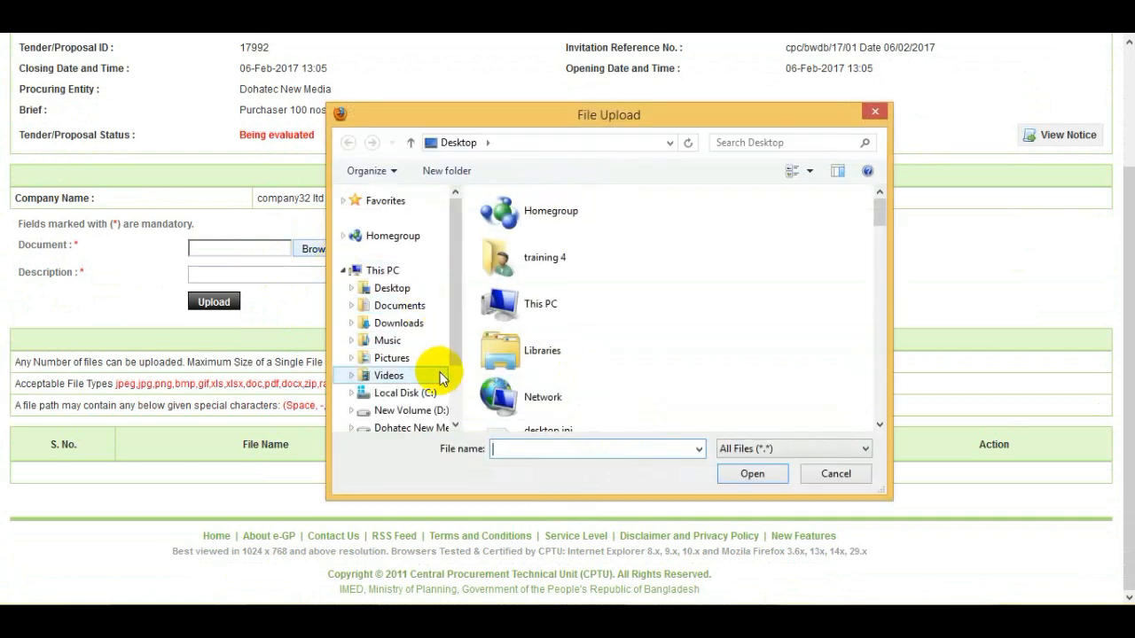
type("re")
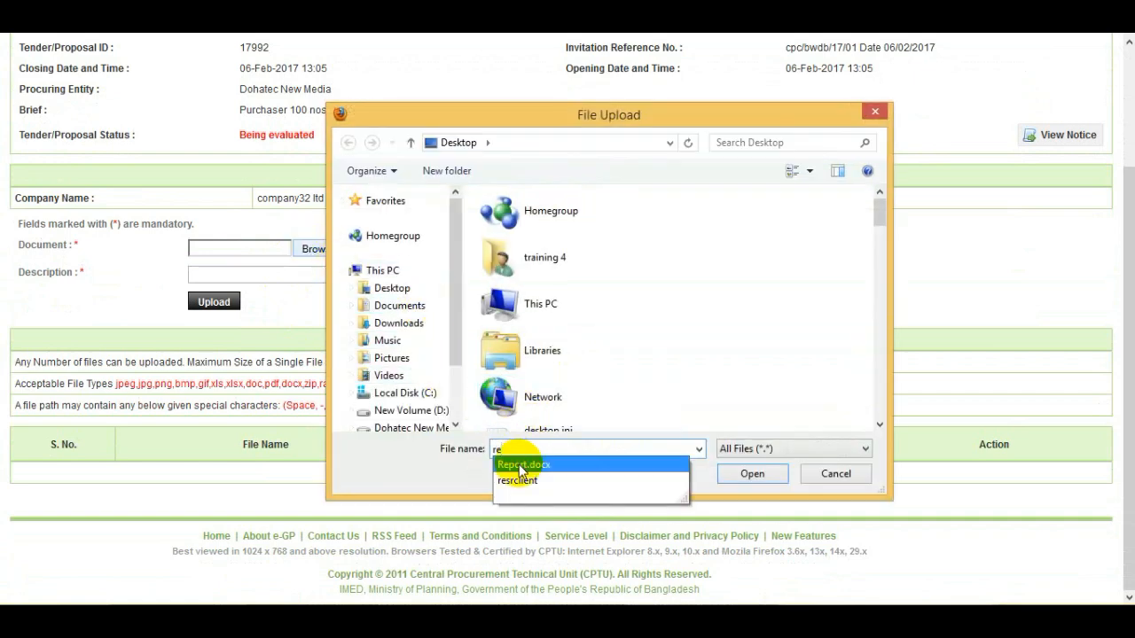
left_click(520, 466)
left_click(742, 473)
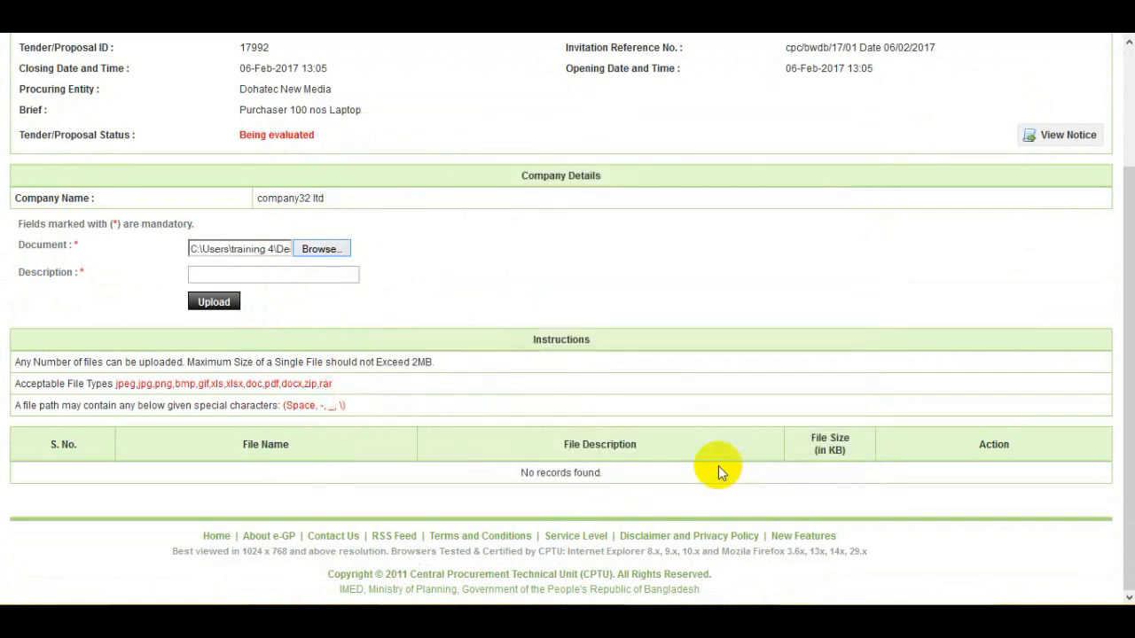
left_click(253, 276)
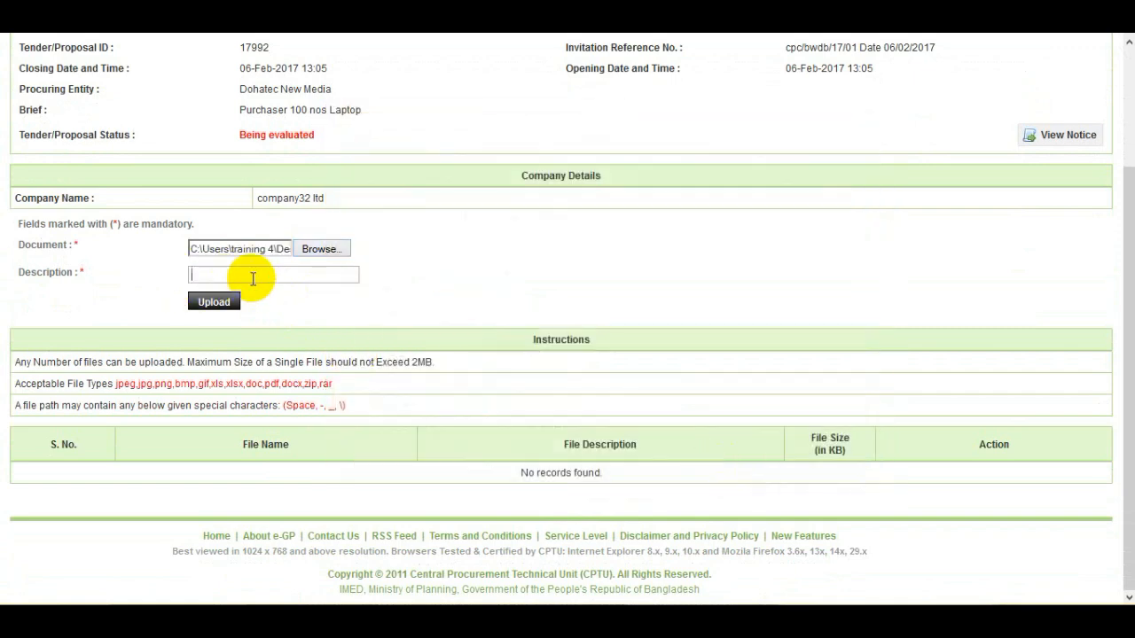
type("R")
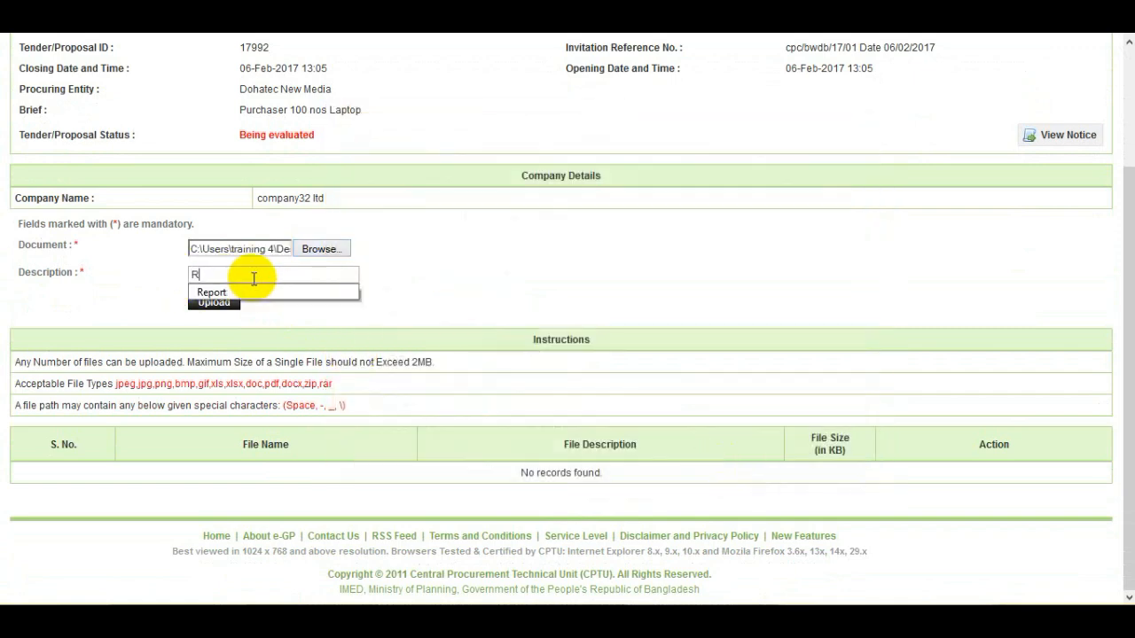
type("ate ")
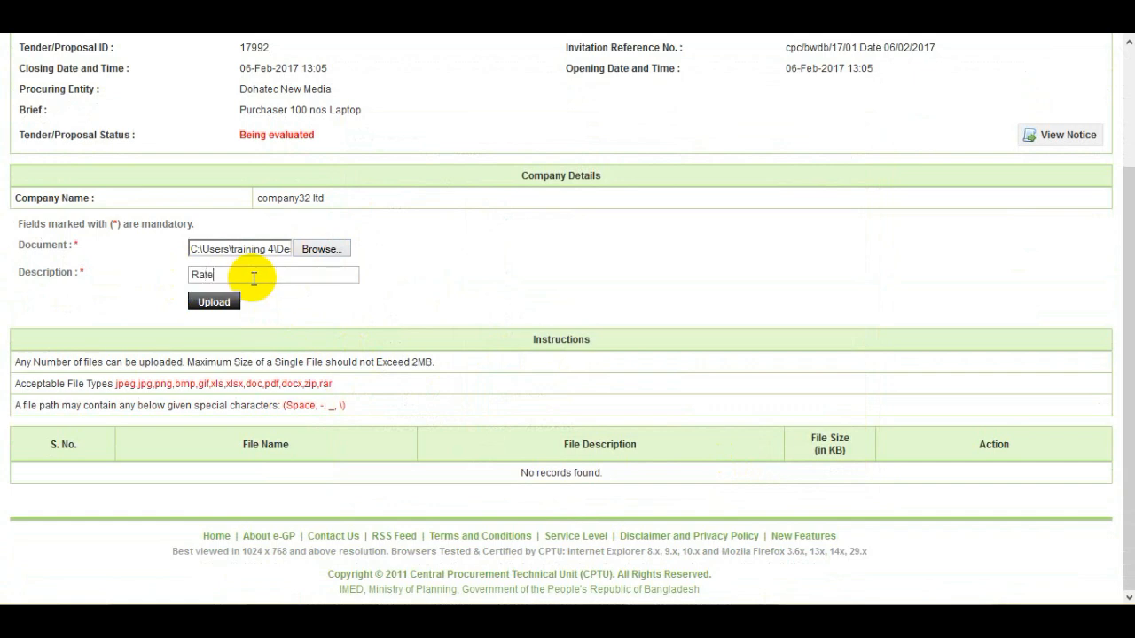
type("Analysis")
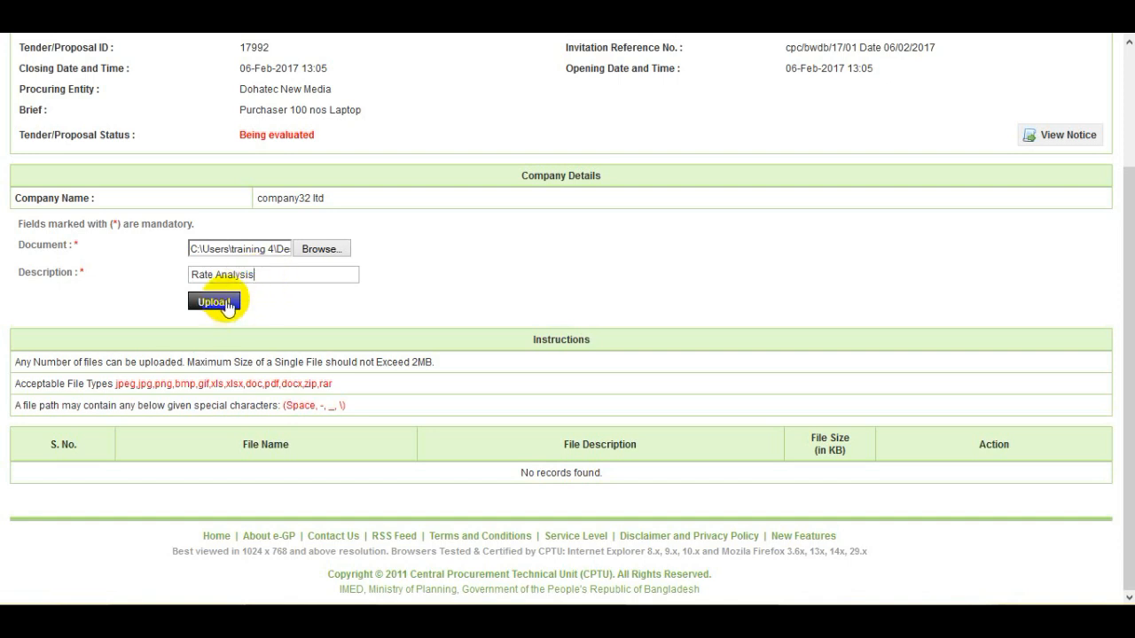
left_click(226, 303)
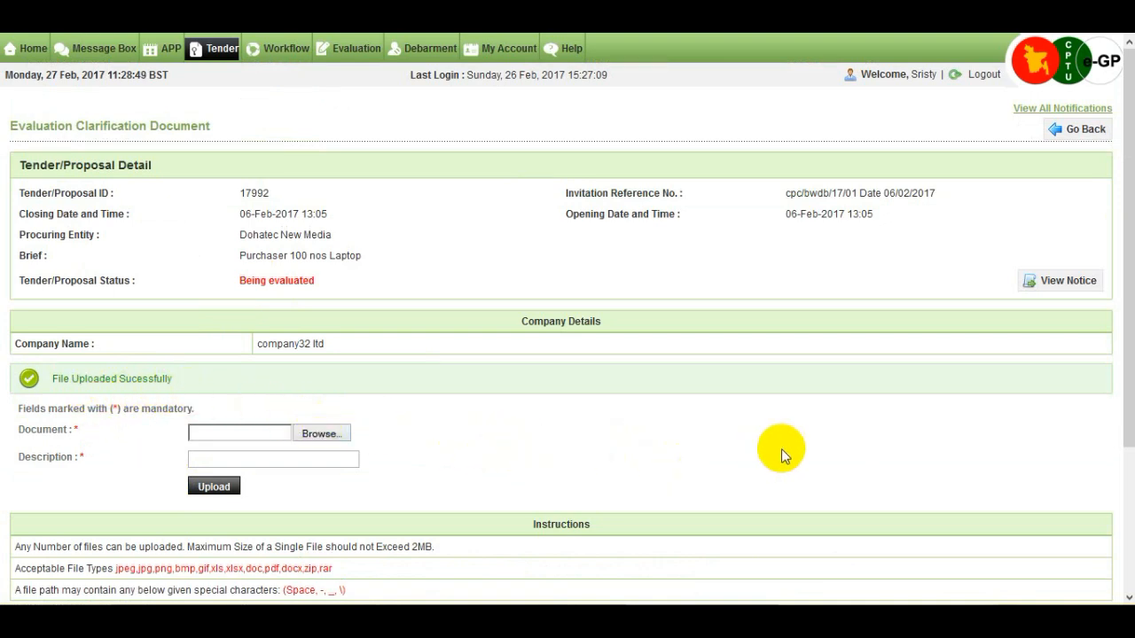
- Go back to company32 ltd's View Forms / Seek Clarification page and review its three Pending forms
left_click(1097, 137)
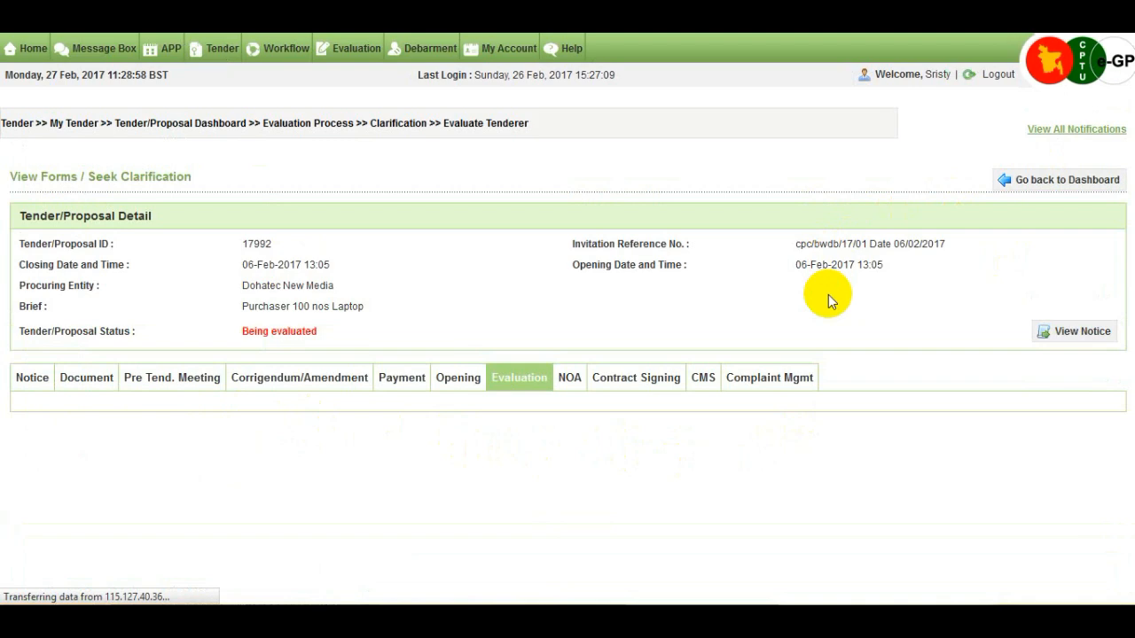
scroll(828, 294, "down", 4)
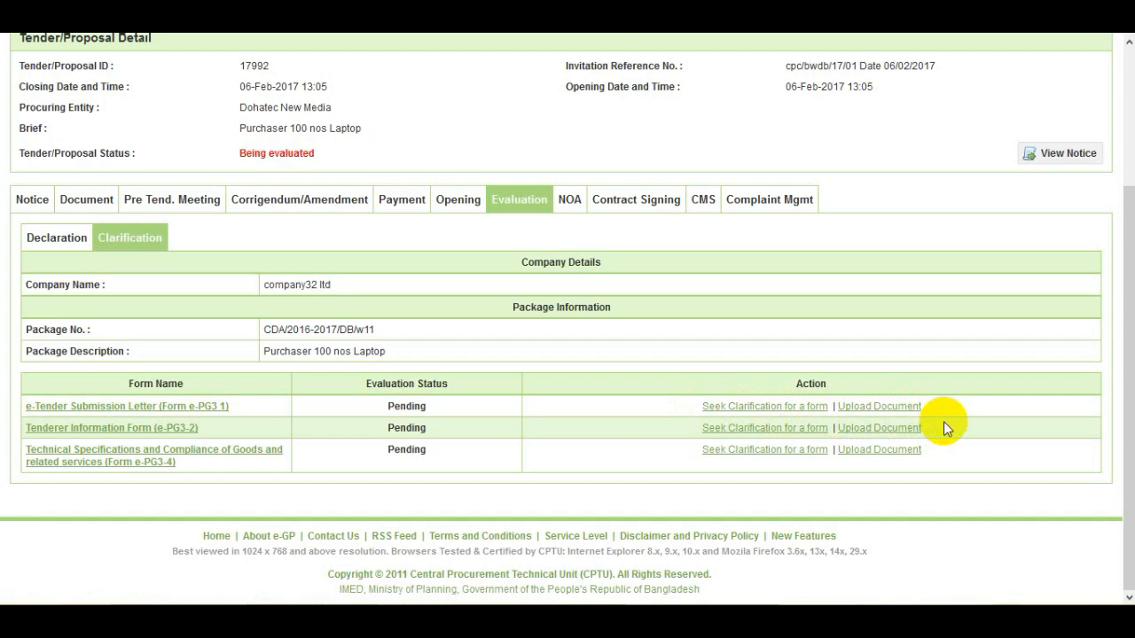
scroll(943, 422, "up", 2)
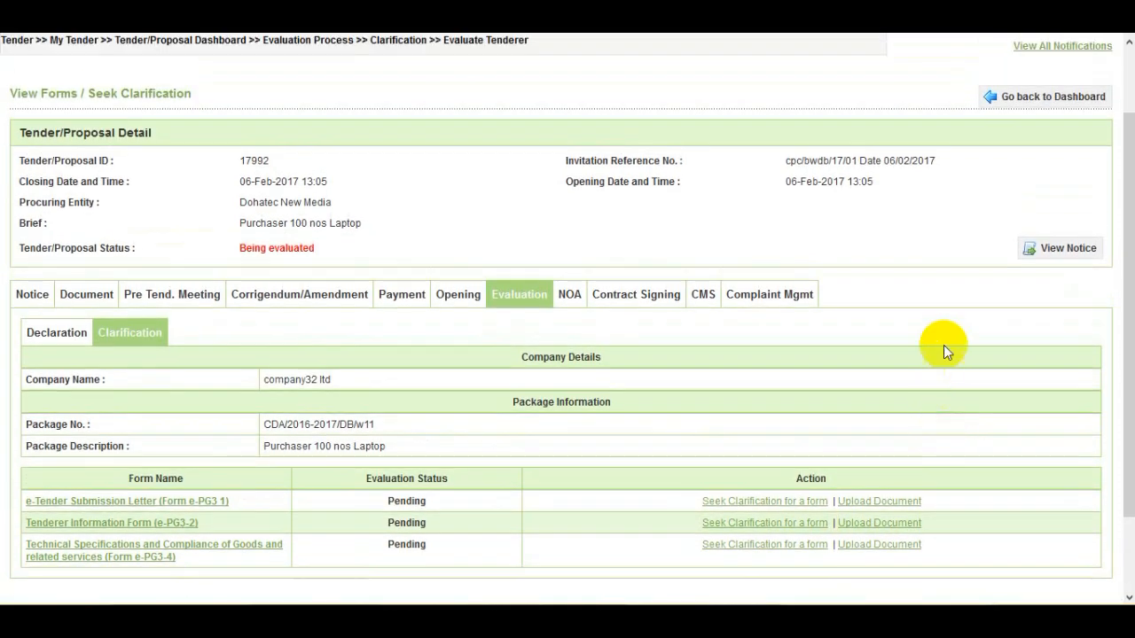
- Return to tender 17992's evaluation dashboard and move down to the Clarification section
left_click(1053, 106)
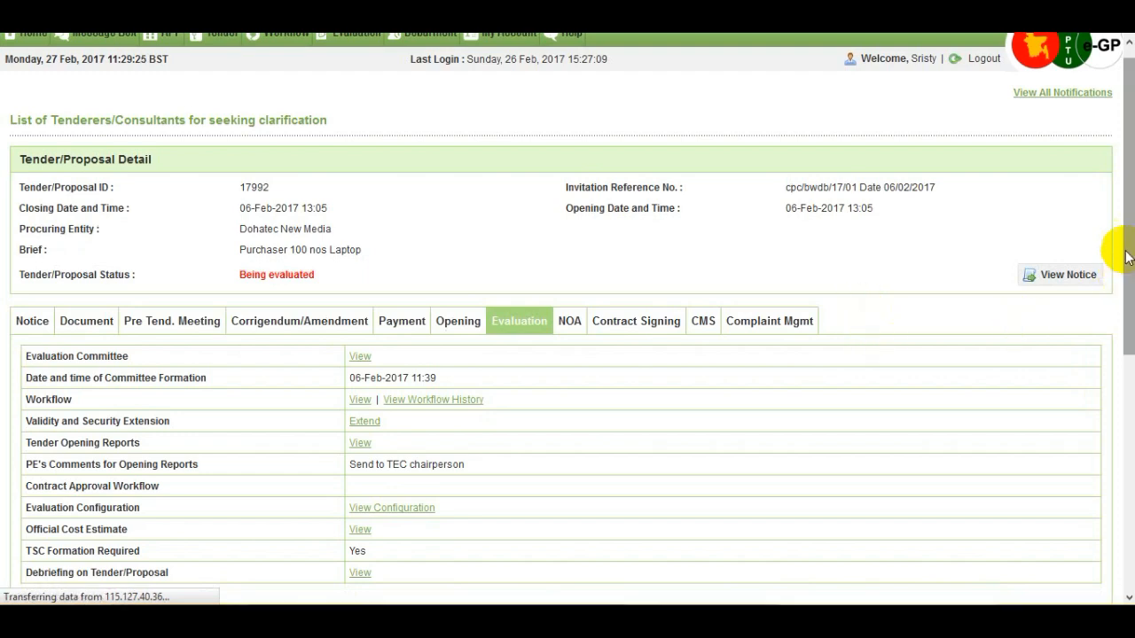
left_click_drag(1124, 272, 1130, 443)
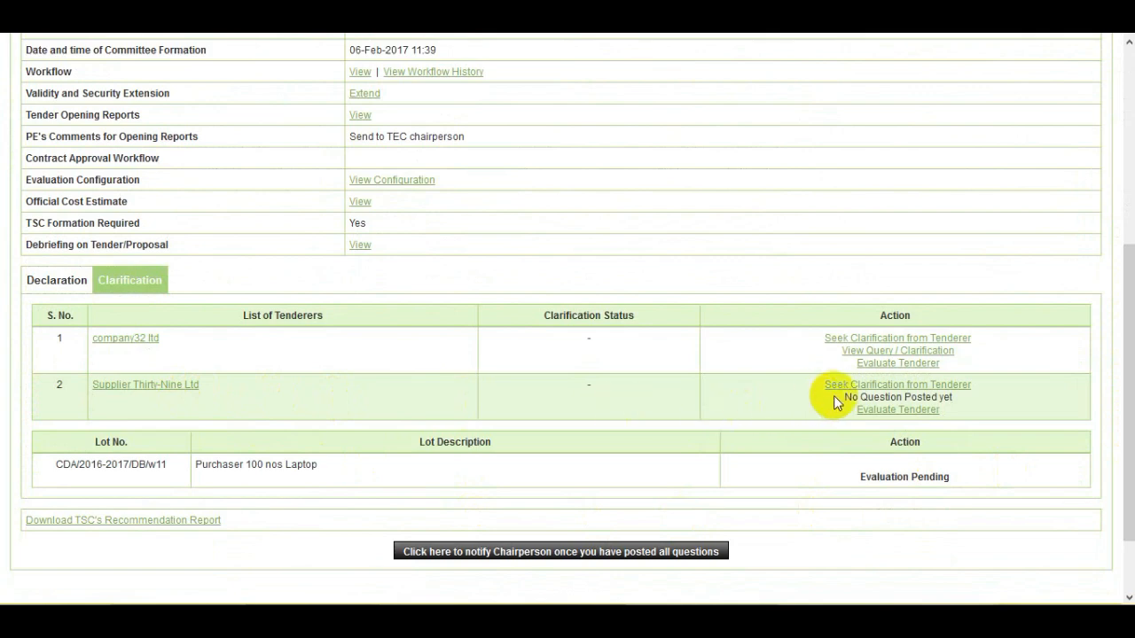
left_click(966, 385)
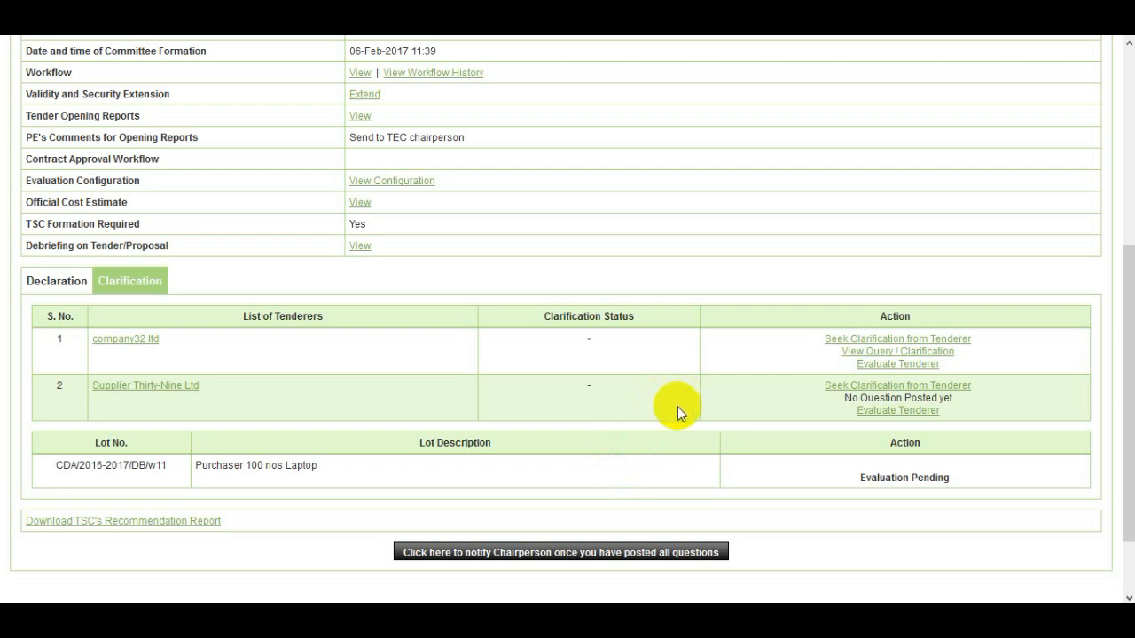
- Notify the chairperson that all clarification questions have been posted
left_click_drag(610, 551, 655, 553)
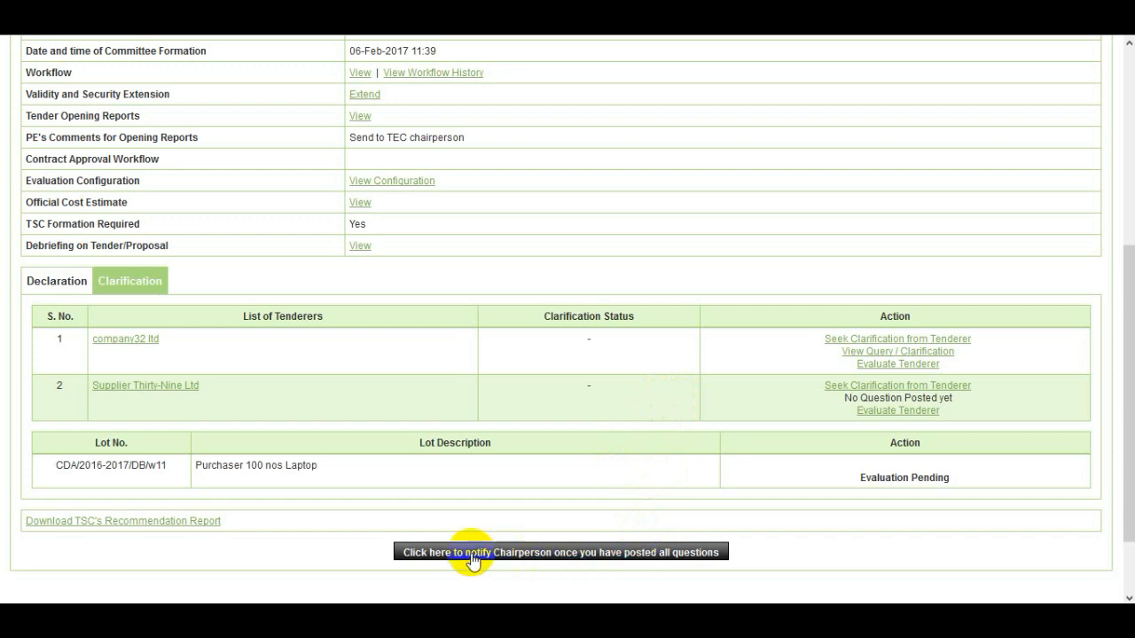
left_click_drag(451, 554, 473, 556)
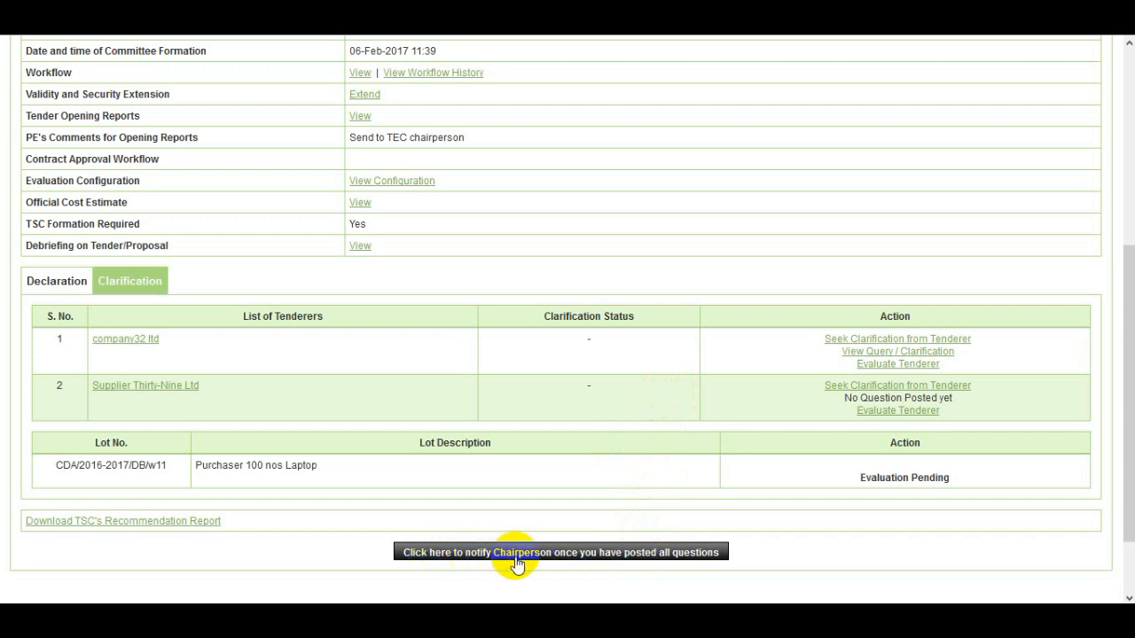
left_click_drag(555, 554, 581, 557)
left_click(587, 557)
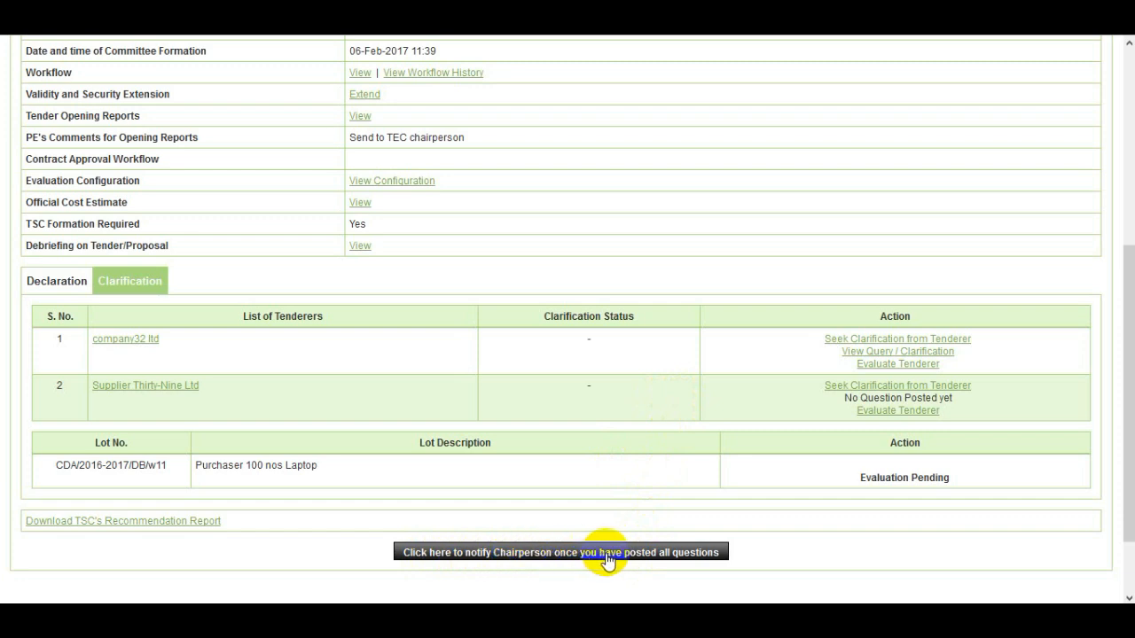
left_click_drag(658, 556, 671, 561)
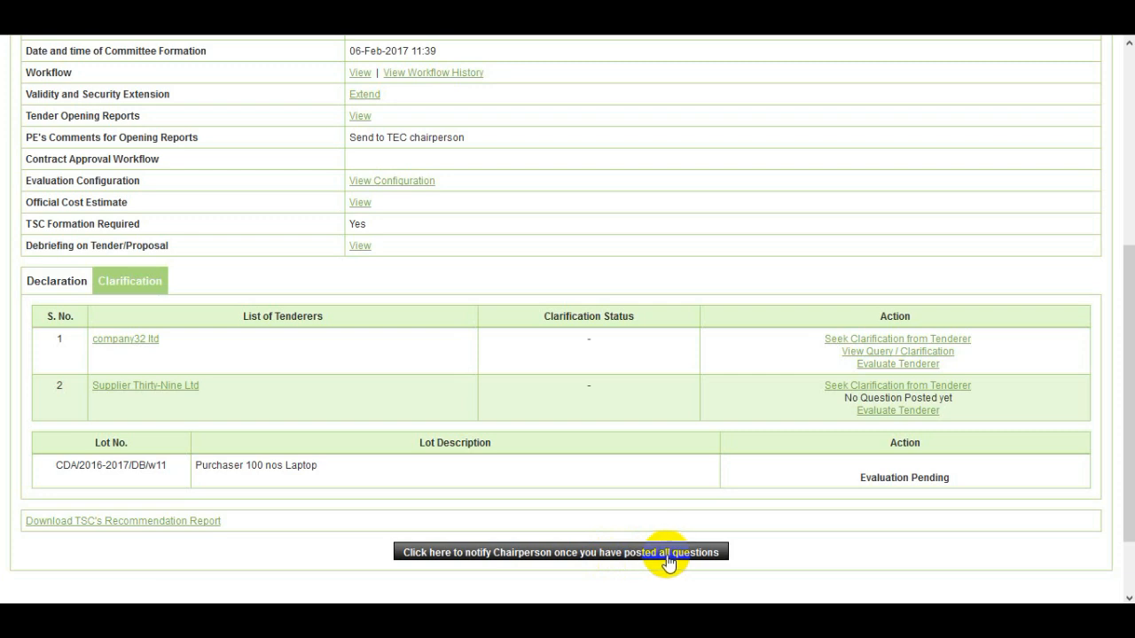
left_click(669, 562)
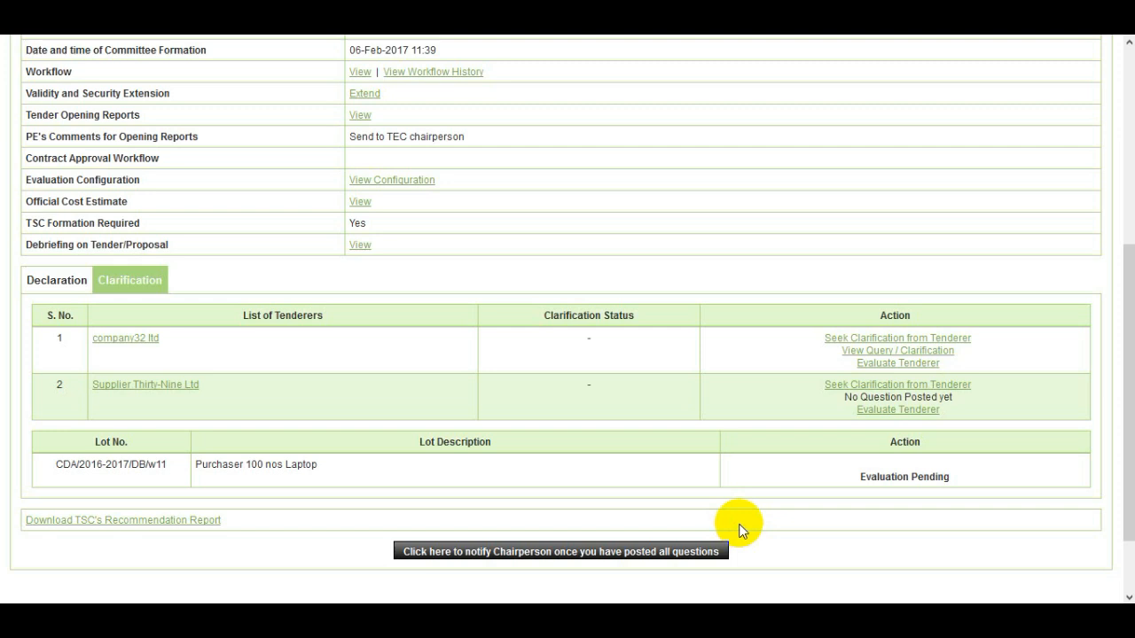
left_click_drag(672, 551, 649, 553)
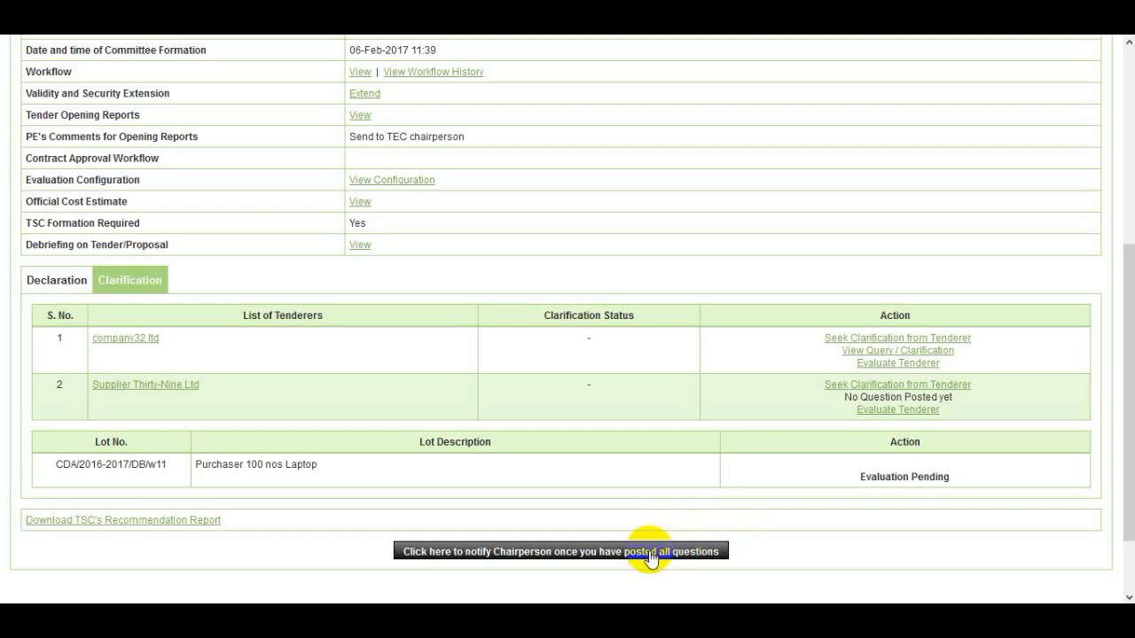
left_click(650, 557)
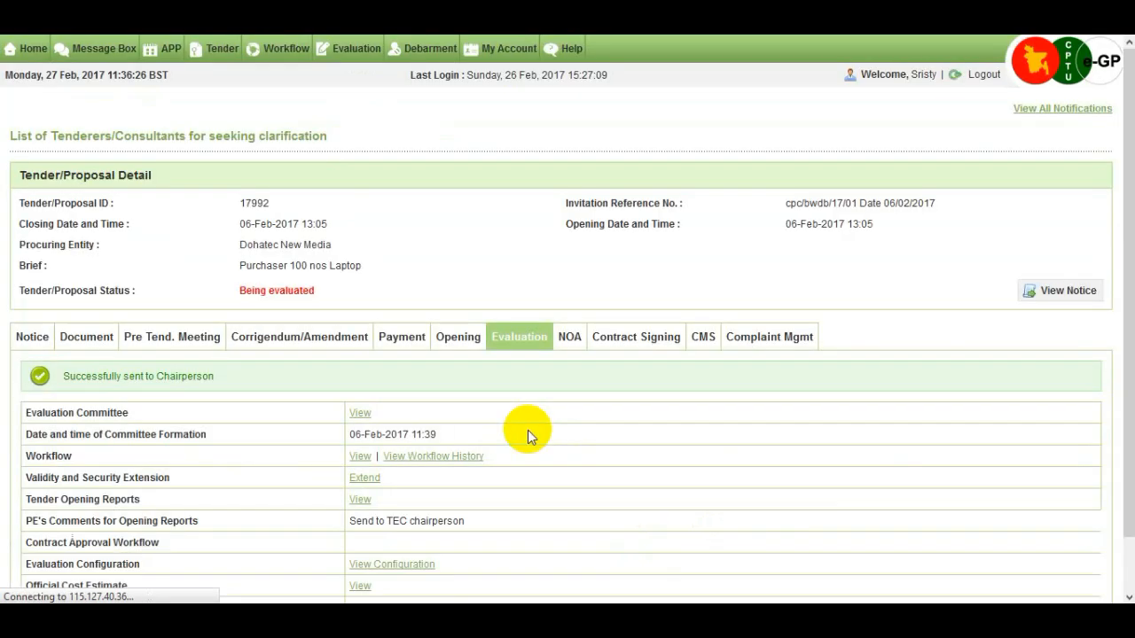
scroll(527, 430, "down", 3)
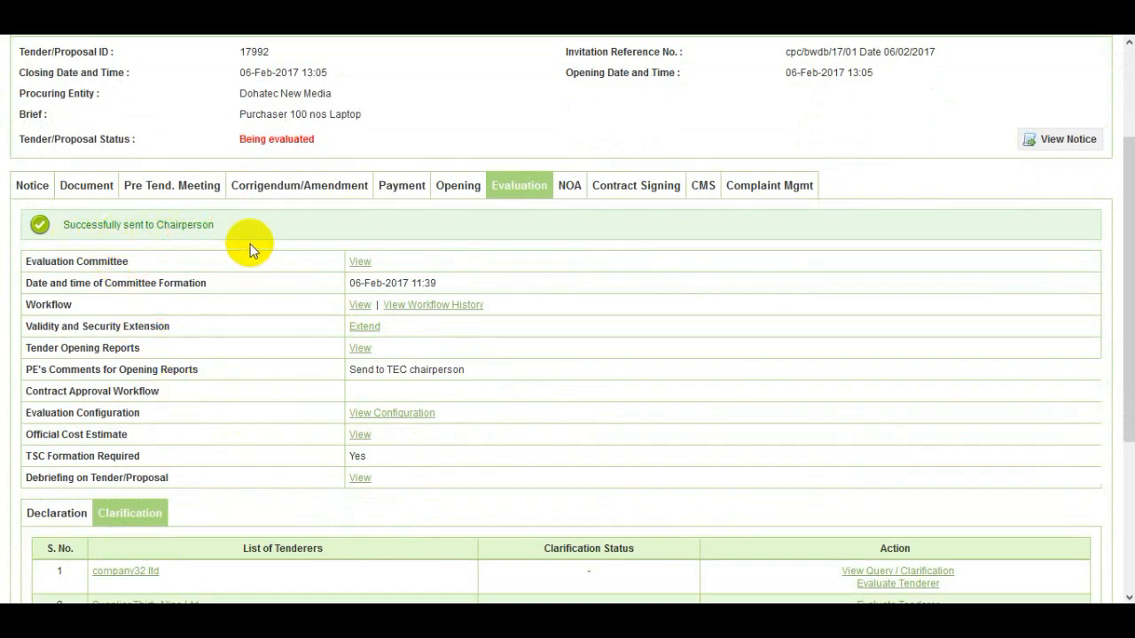
scroll(311, 332, "down", 2)
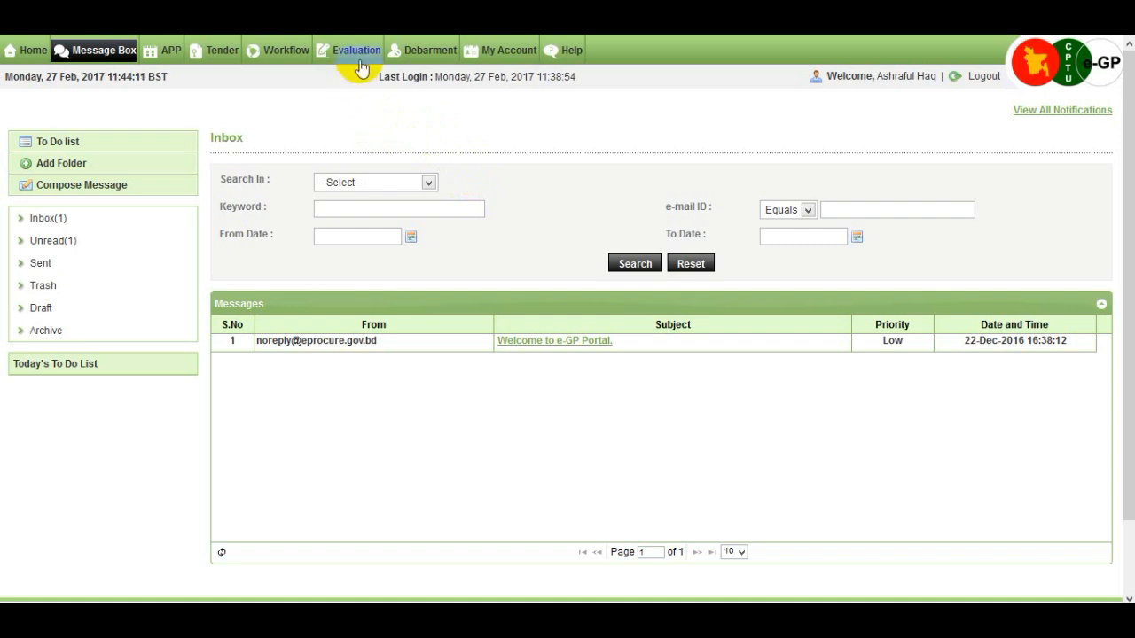
- From the evaluation committee listing, open tender 17992's Clarification section and company32 ltd's query page
mouse_move(364, 58)
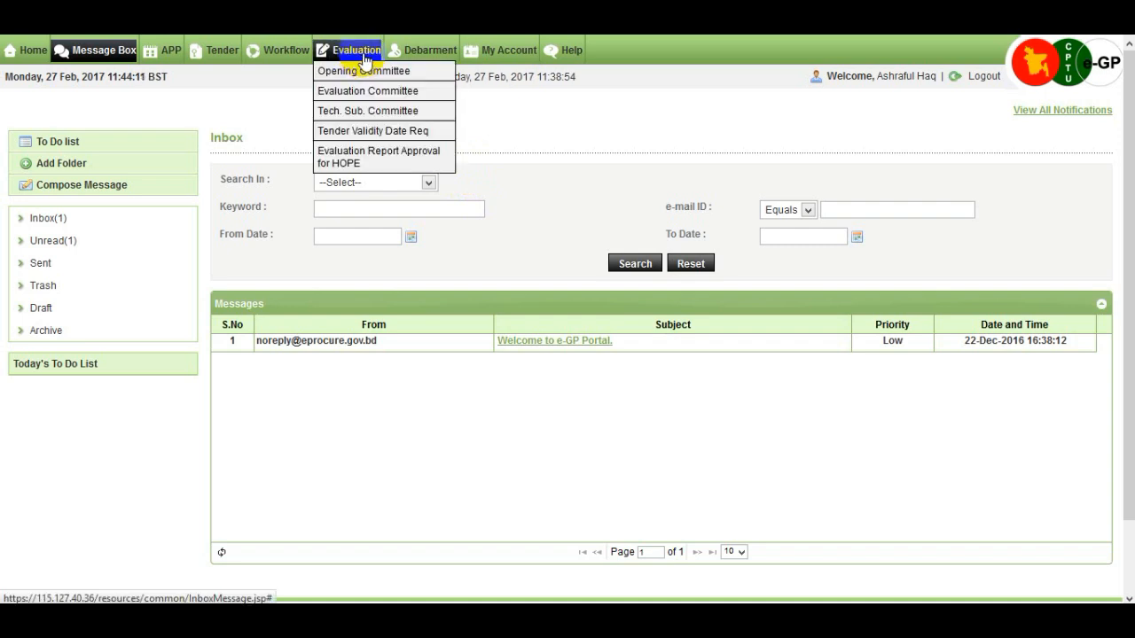
left_click(423, 92)
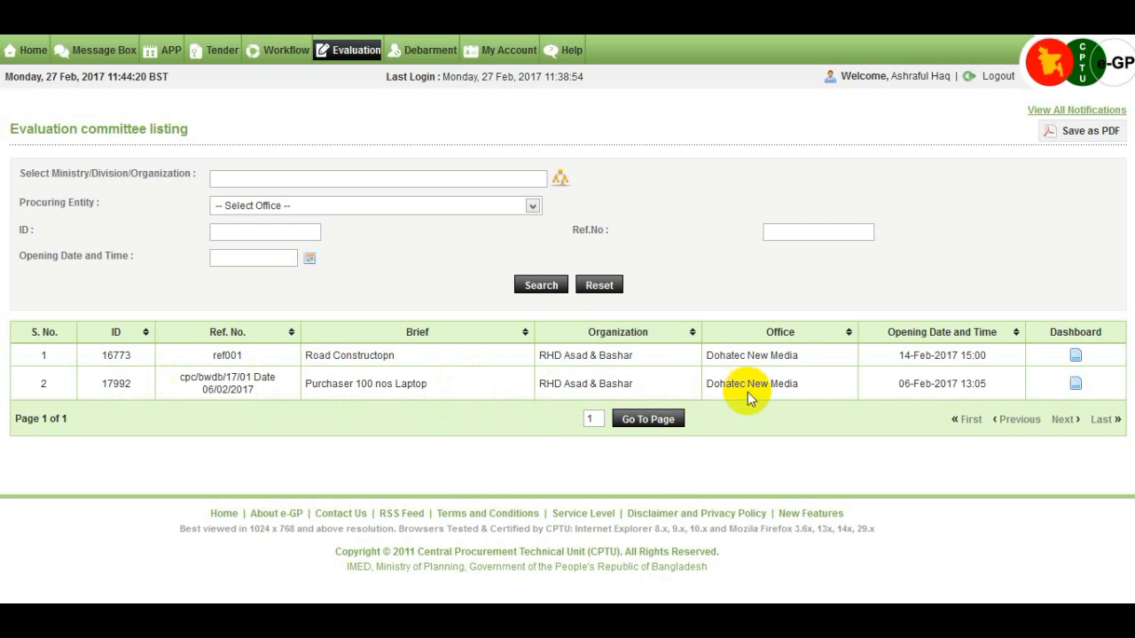
left_click(1075, 382)
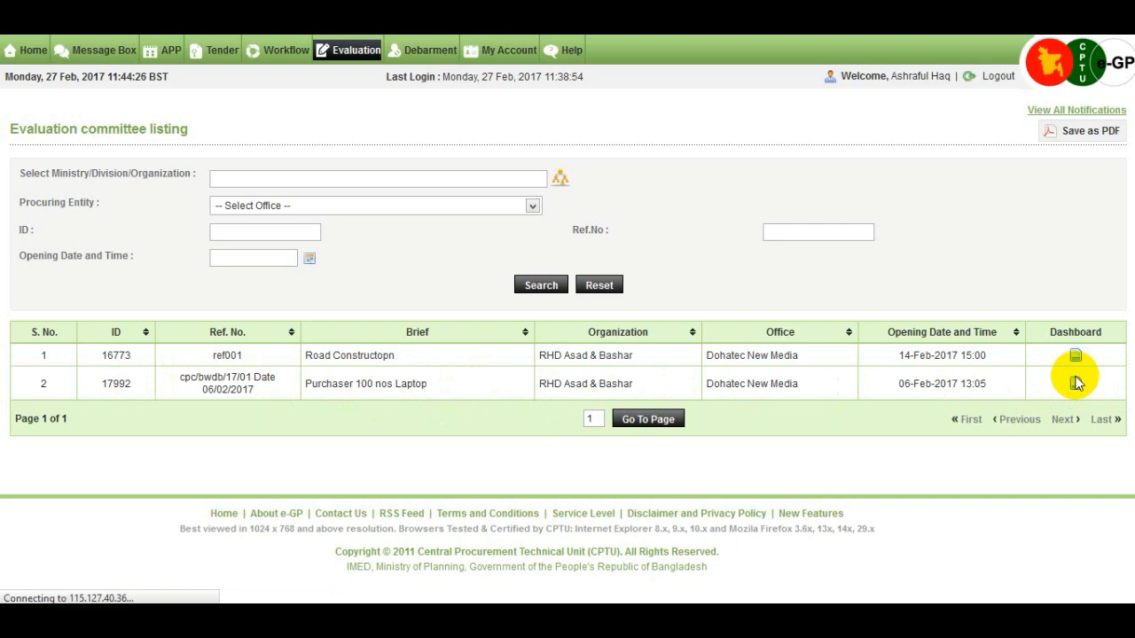
scroll(989, 364, "down", 1)
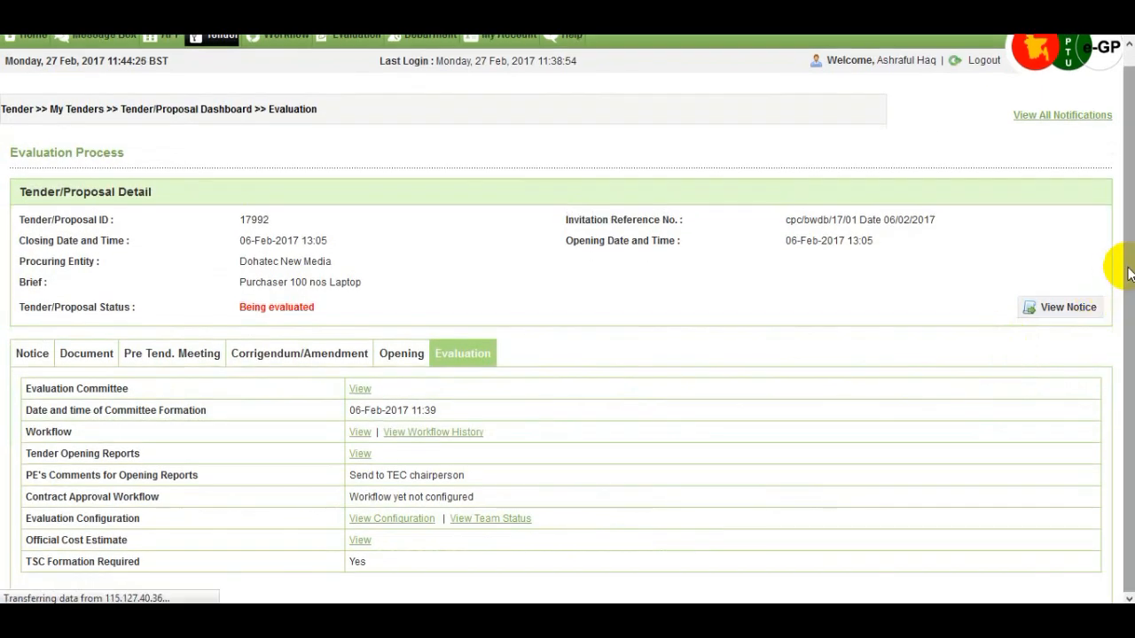
left_click_drag(1123, 272, 1119, 405)
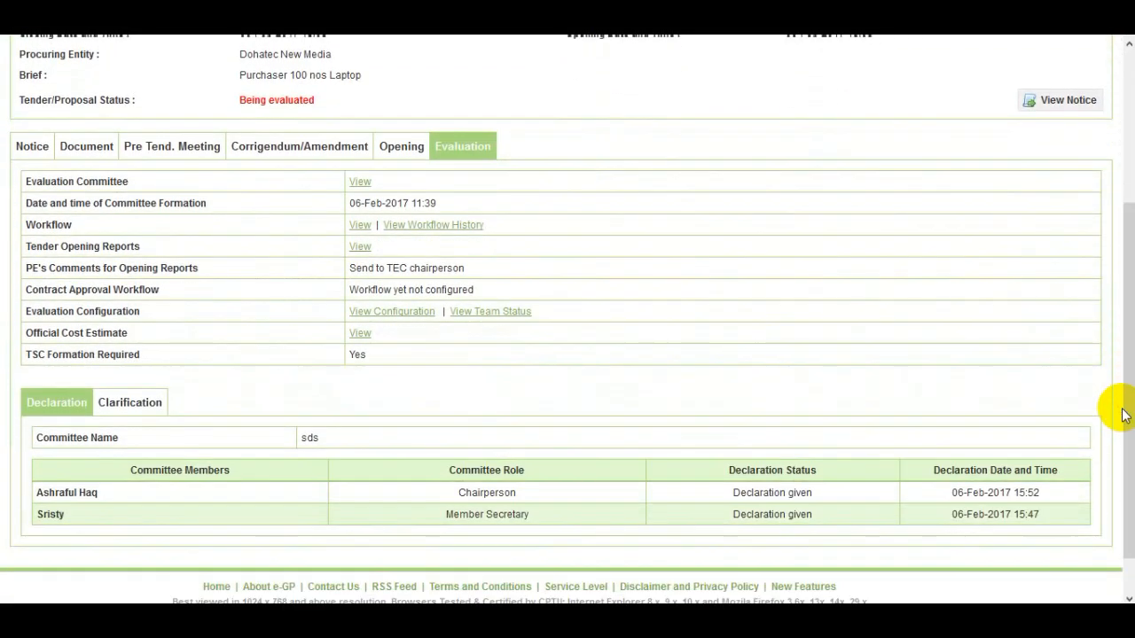
left_click(152, 413)
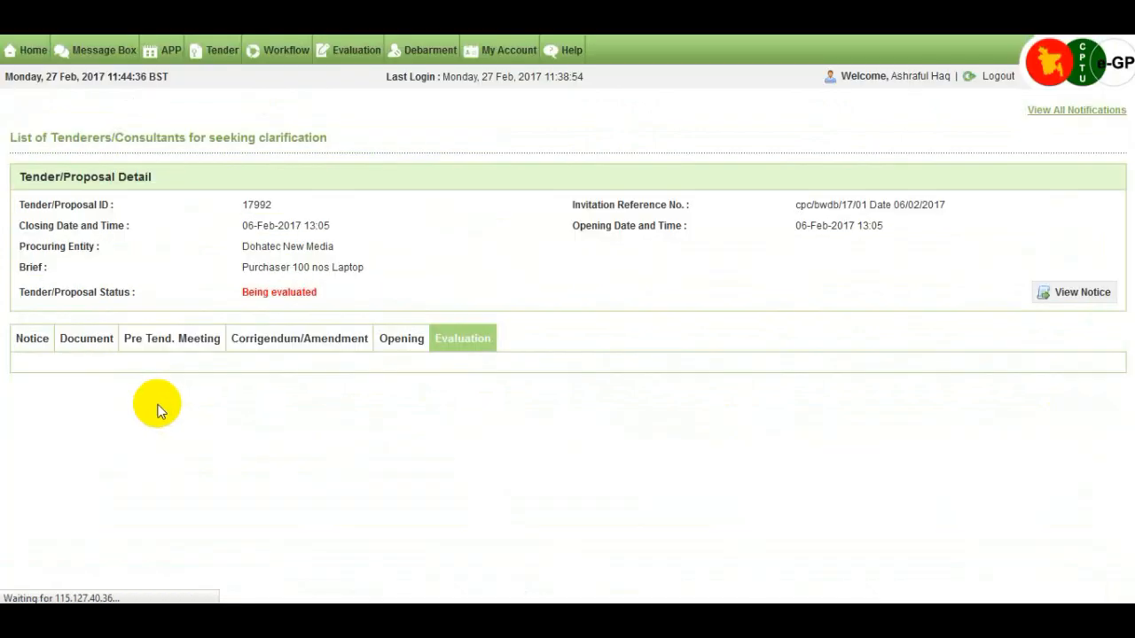
scroll(950, 361, "down", 1)
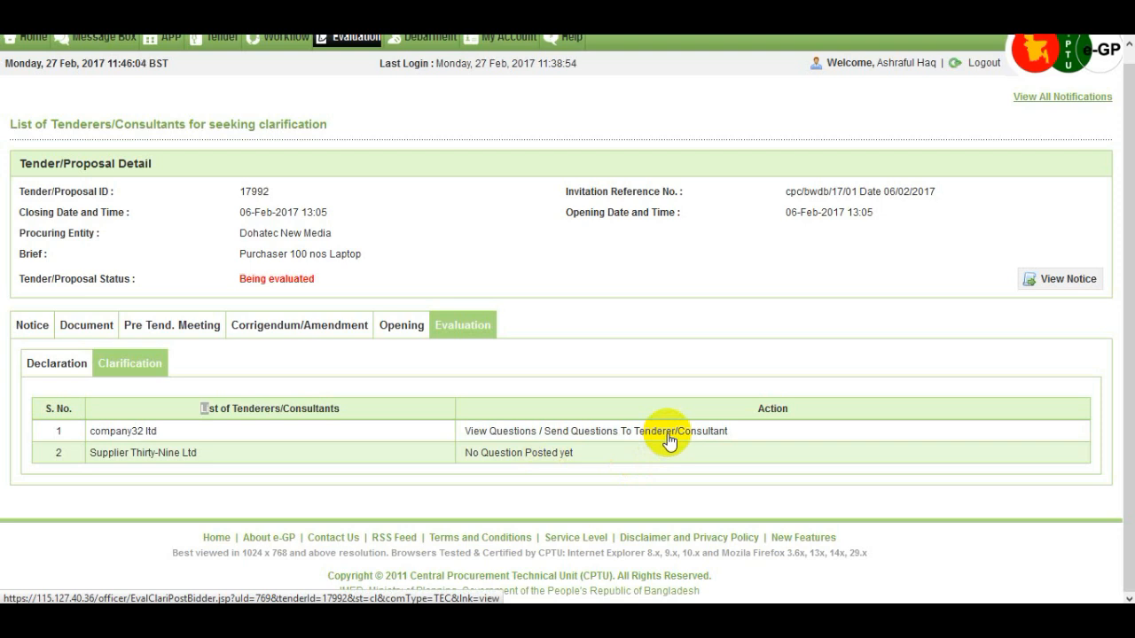
left_click(667, 438)
scroll(660, 442, "down", 3)
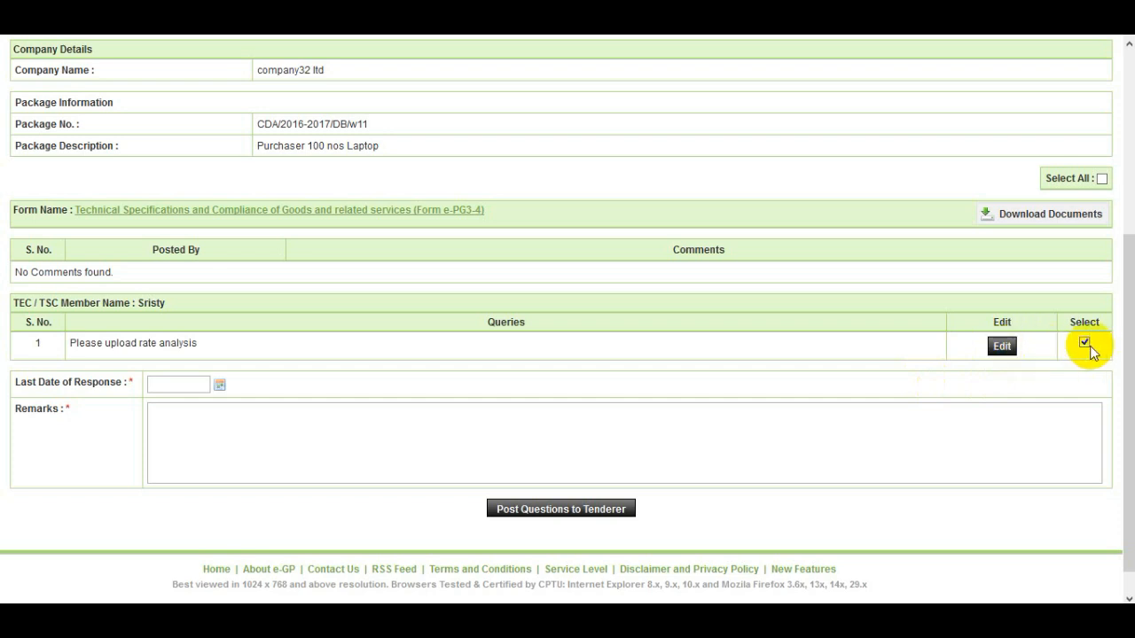
- Set the response deadline to 02/03/2017, add remark 'Please submit as soon as possible', and post it
left_click(218, 390)
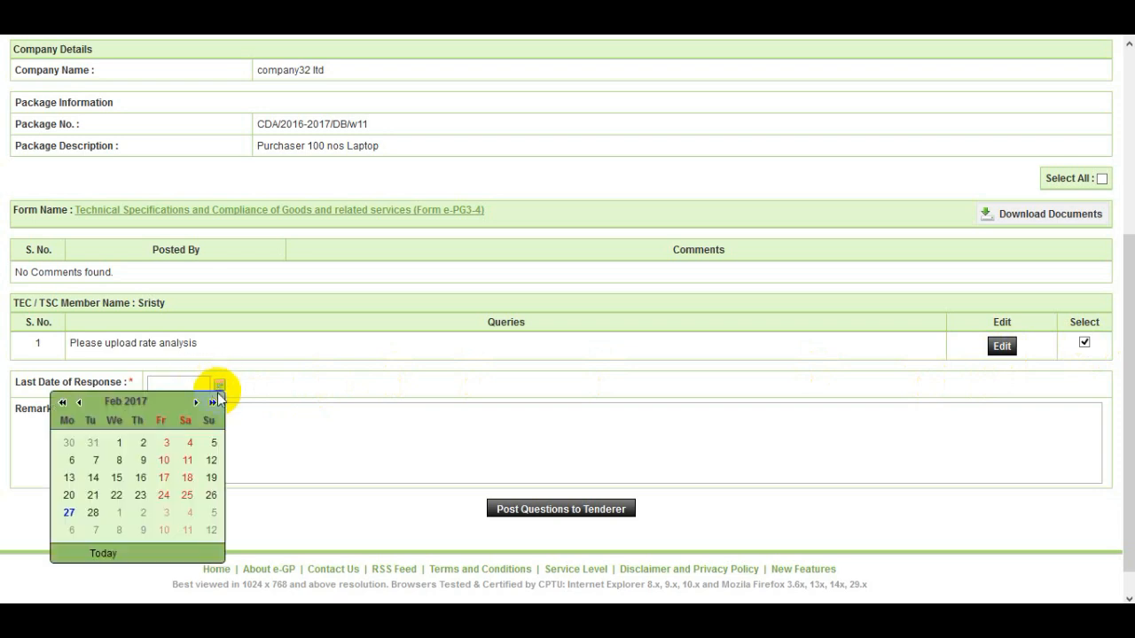
left_click(138, 513)
left_click(185, 435)
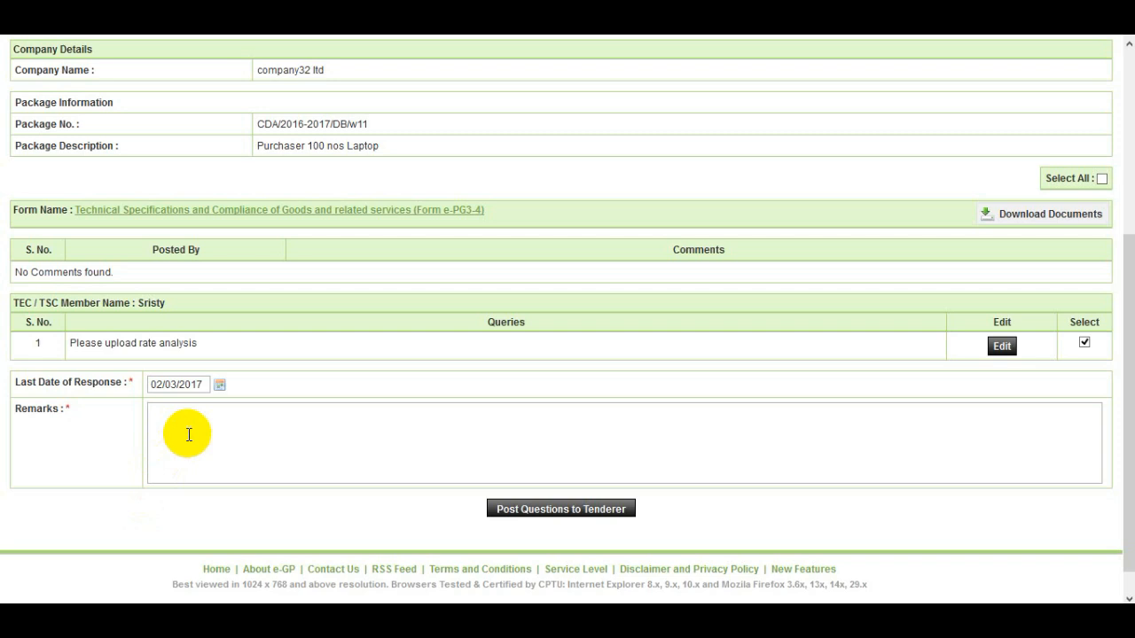
type("Please submit as soos as possi")
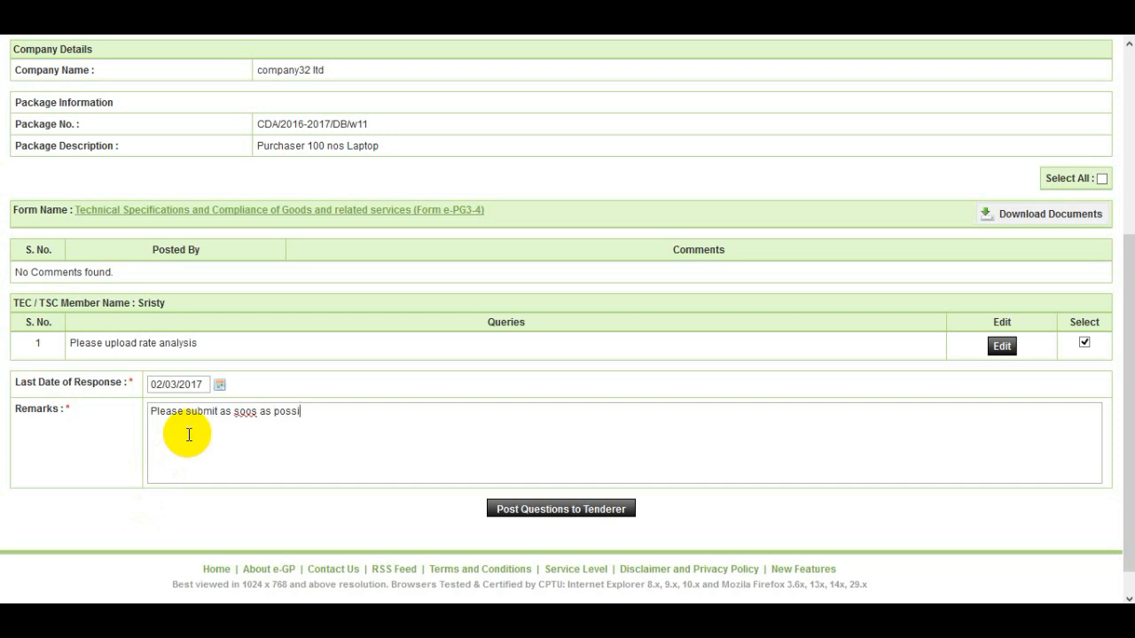
type("ble")
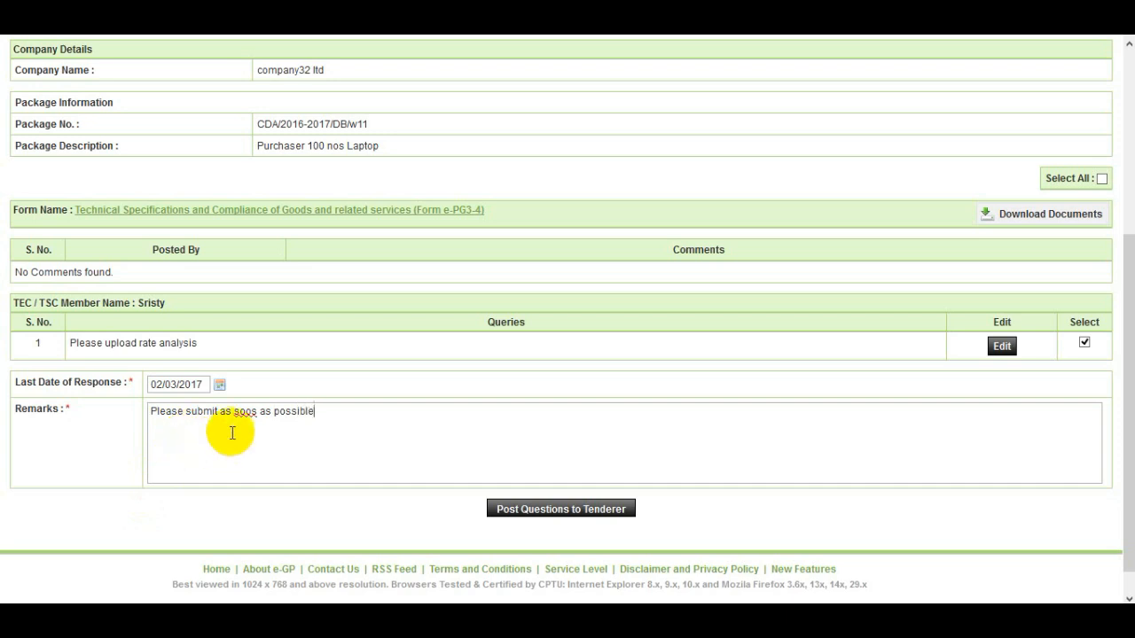
left_click(249, 411)
key("Delete")
type("n")
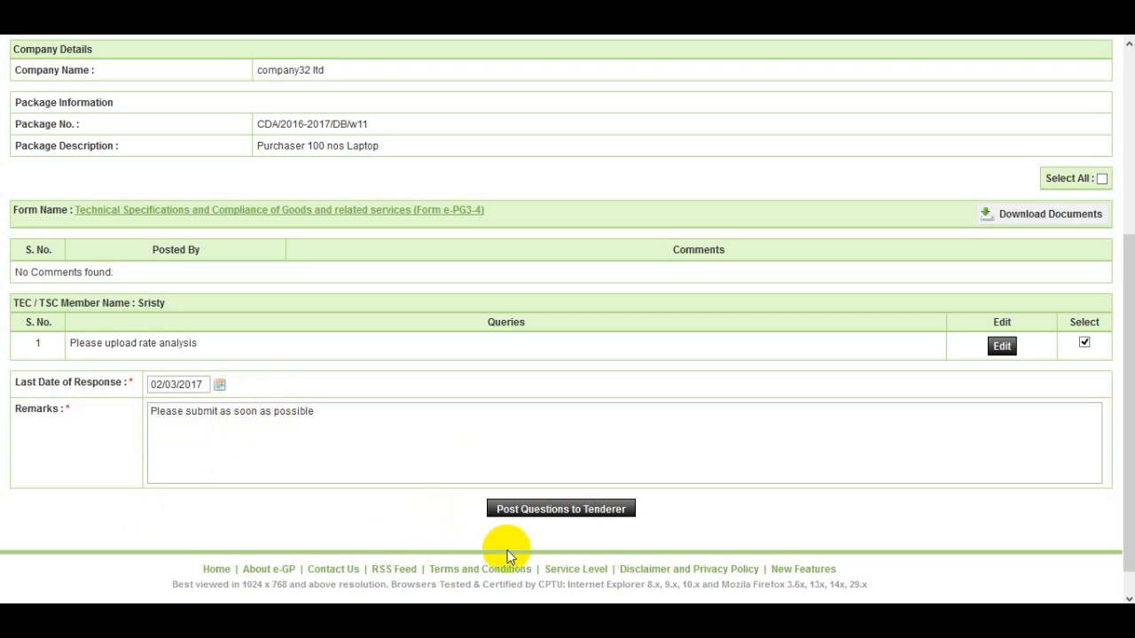
left_click(575, 514)
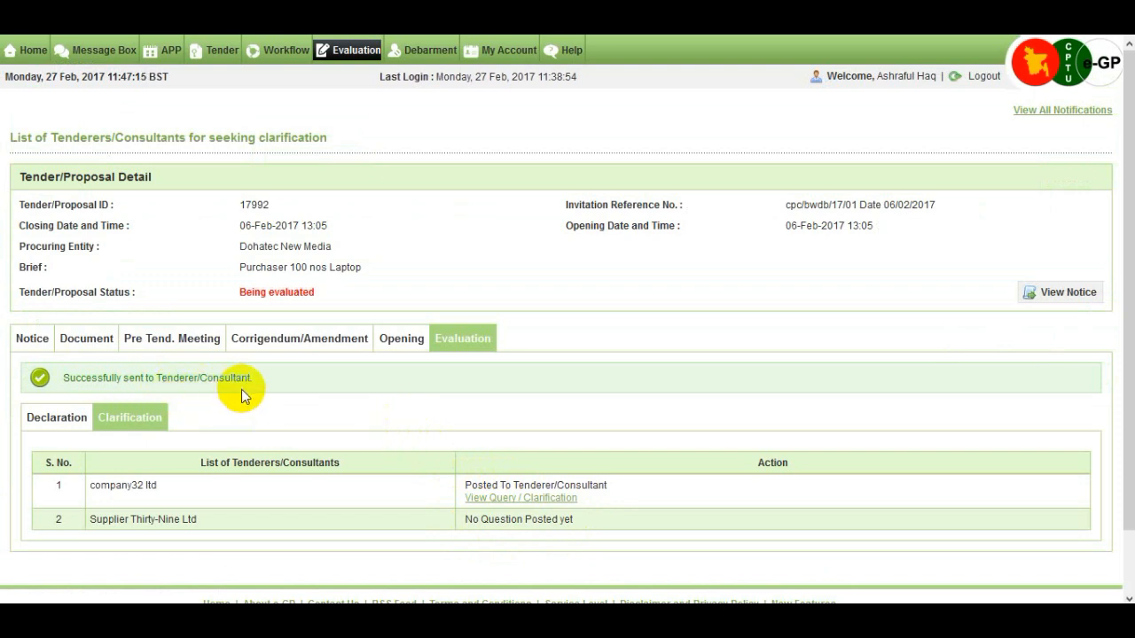
- Open the Evaluate Tenderer page for company32 ltd from the Clarification section
scroll(361, 409, "down", 1)
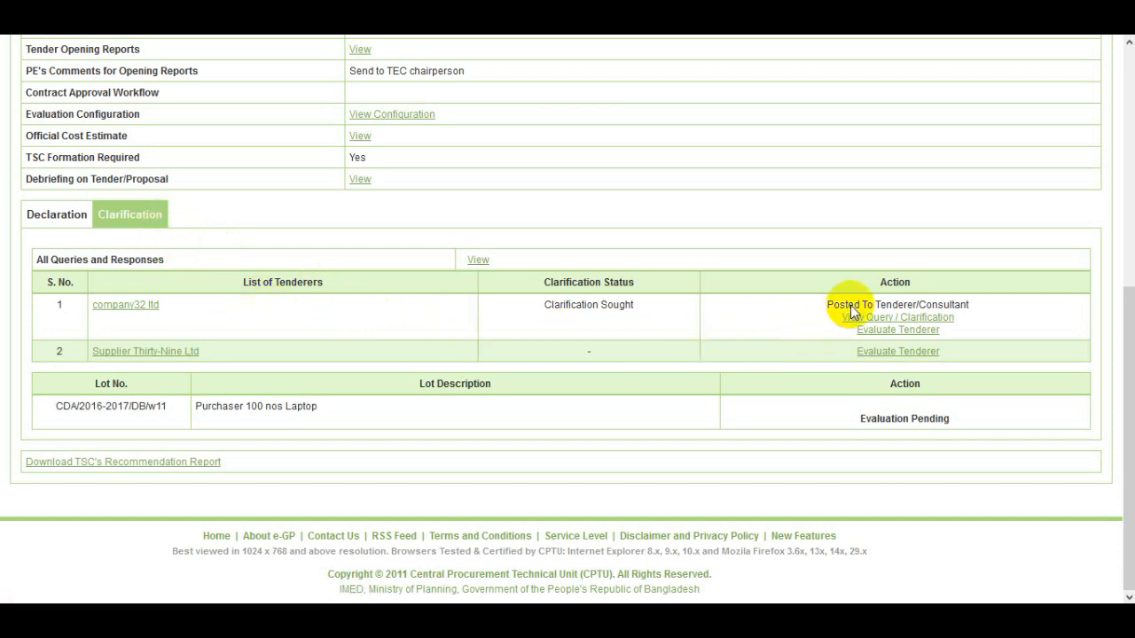
left_click(934, 330)
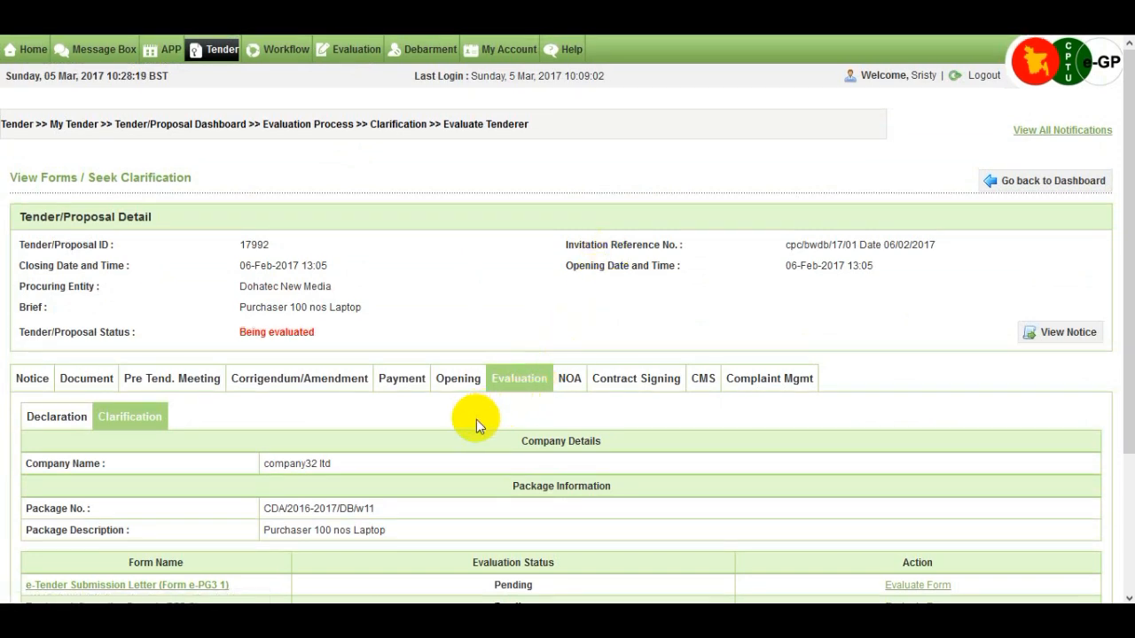
scroll(488, 444, "down", 2)
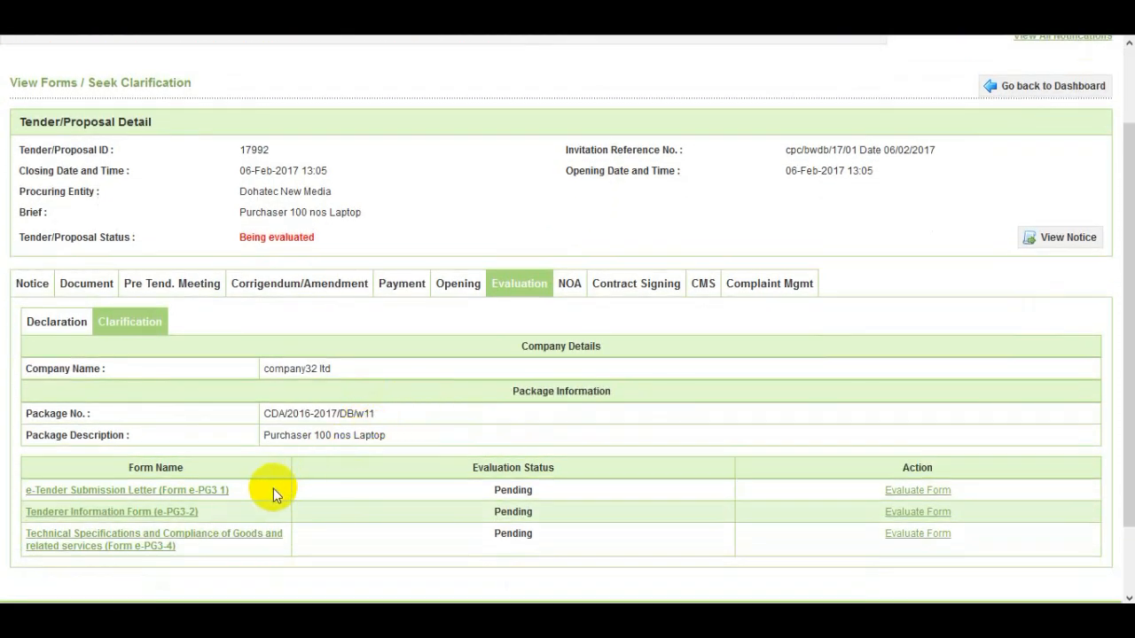
scroll(273, 488, "down", 2)
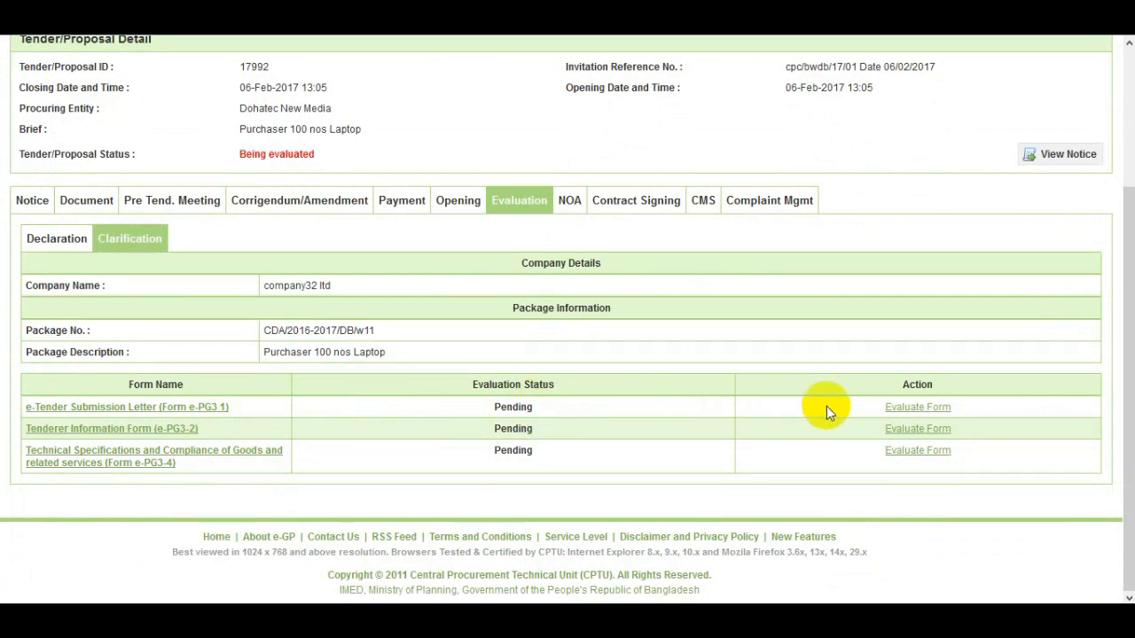
- Evaluate the e-Tender Submission Letter (e-PG3 1) as Accept with reason 'Requirement meet successfully' and submit
left_click(945, 410)
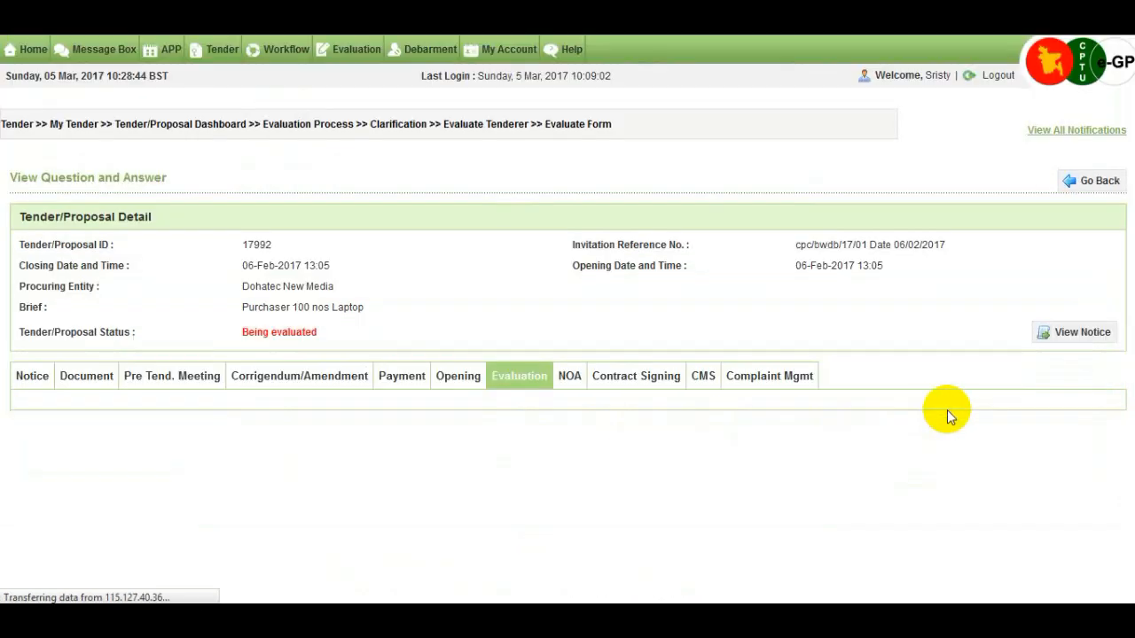
scroll(828, 408, "down", 2)
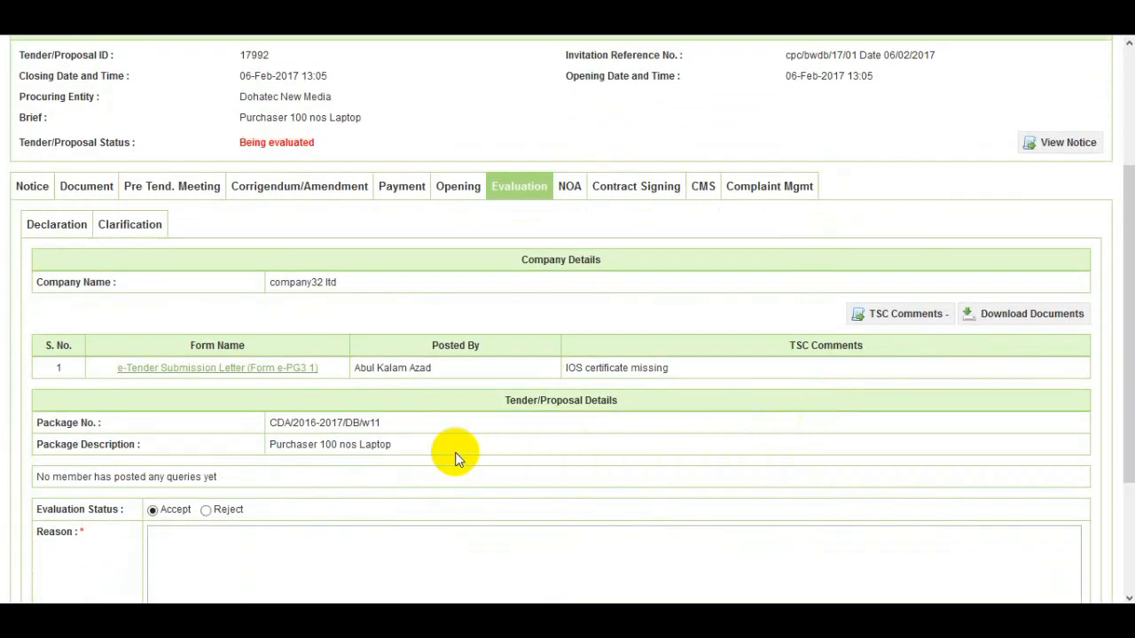
scroll(432, 454, "down", 1)
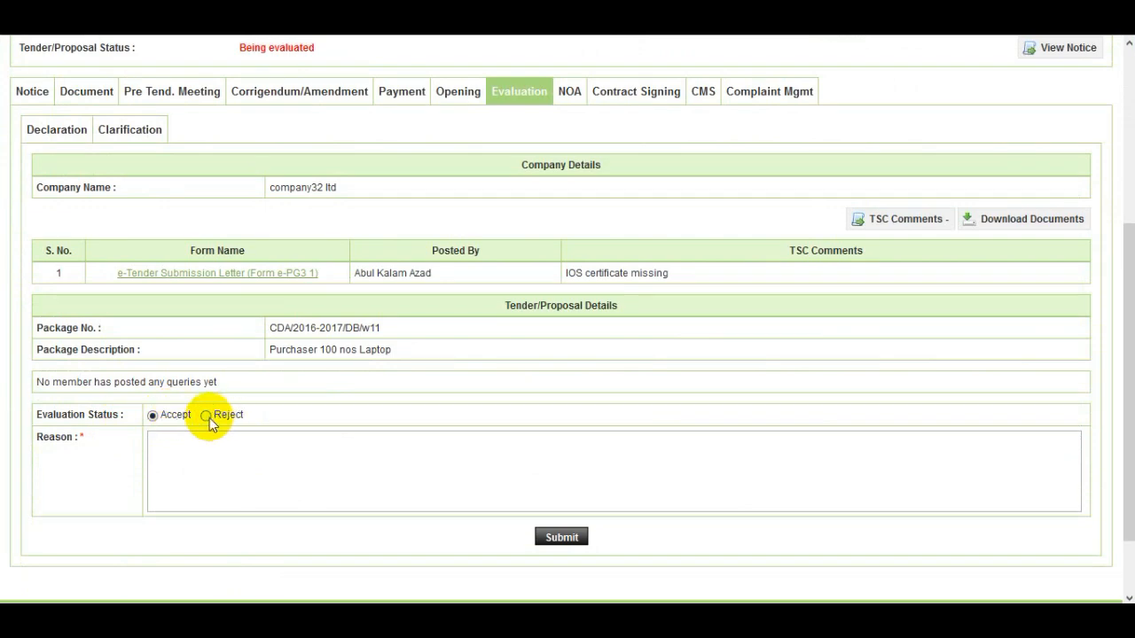
scroll(210, 424, "up", 5)
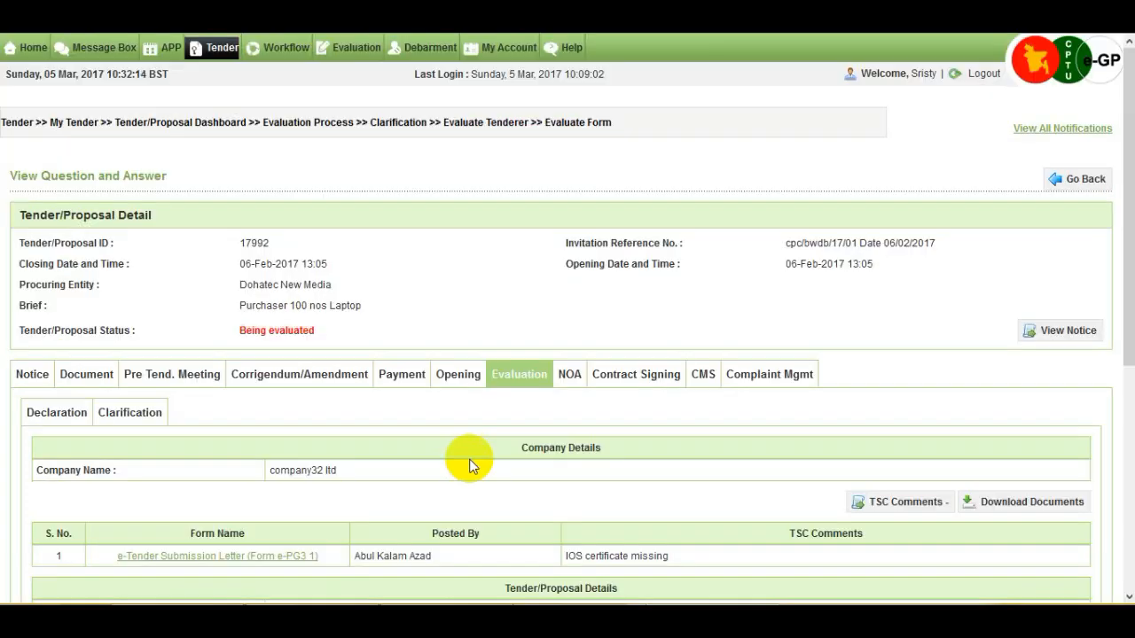
left_click_drag(1123, 299, 1107, 417)
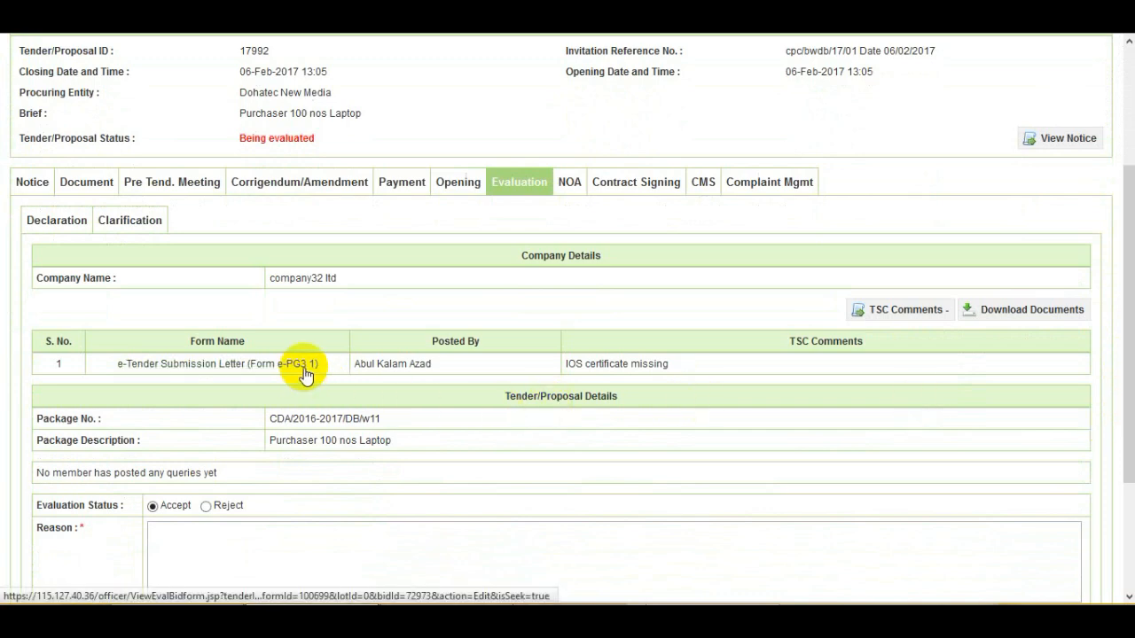
scroll(303, 369, "down", 2)
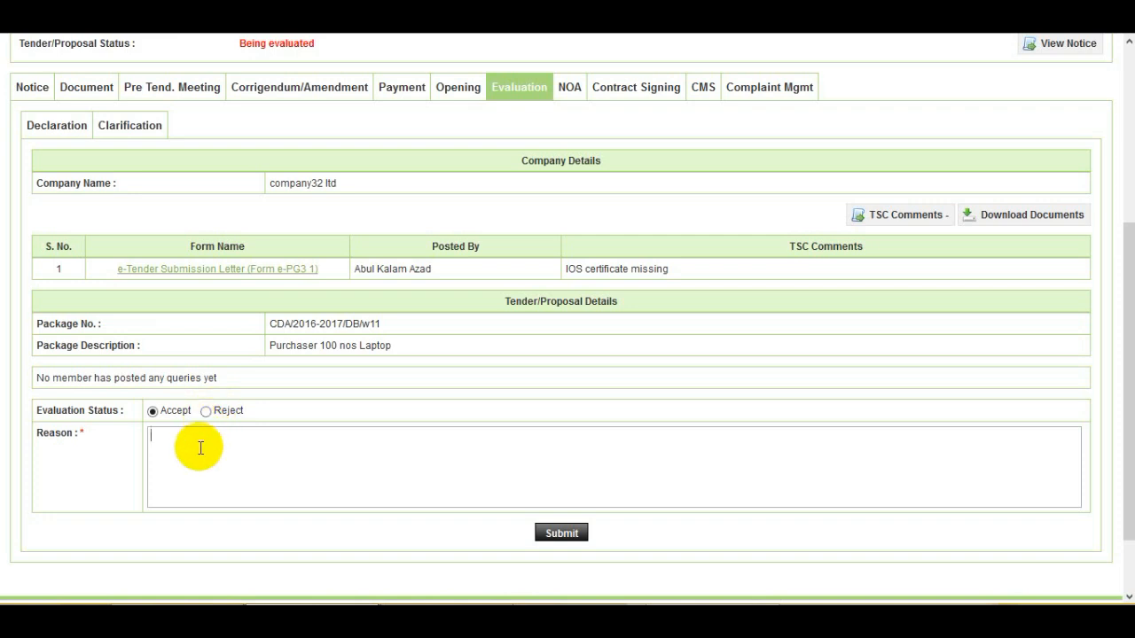
scroll(199, 448, "down", 1)
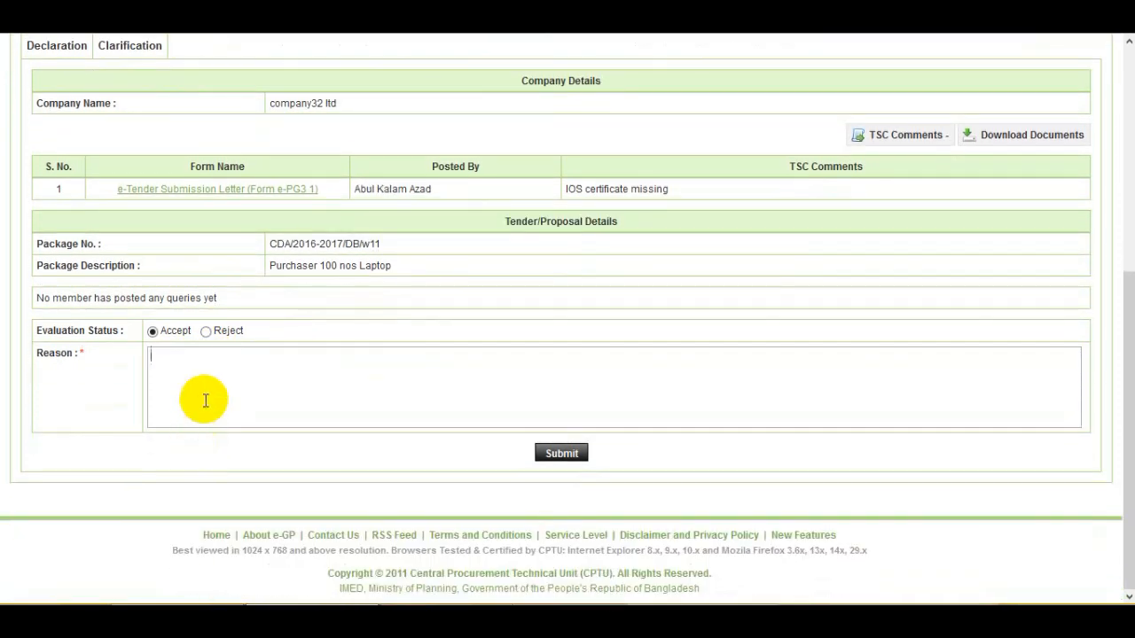
left_click(205, 401)
type("Requirement mee")
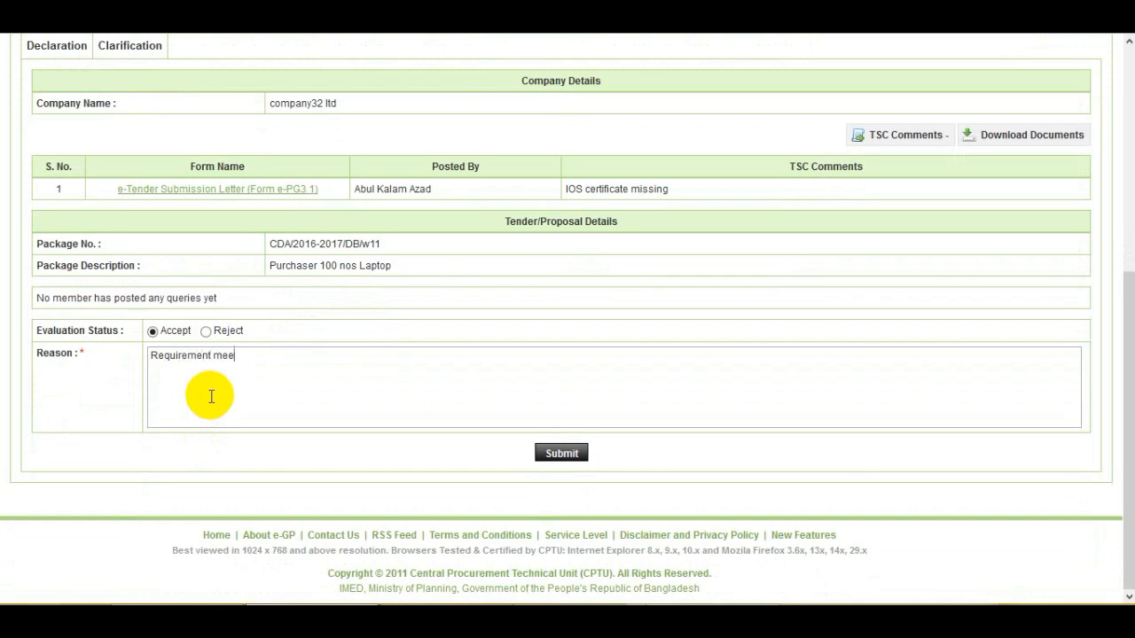
type("t successfully")
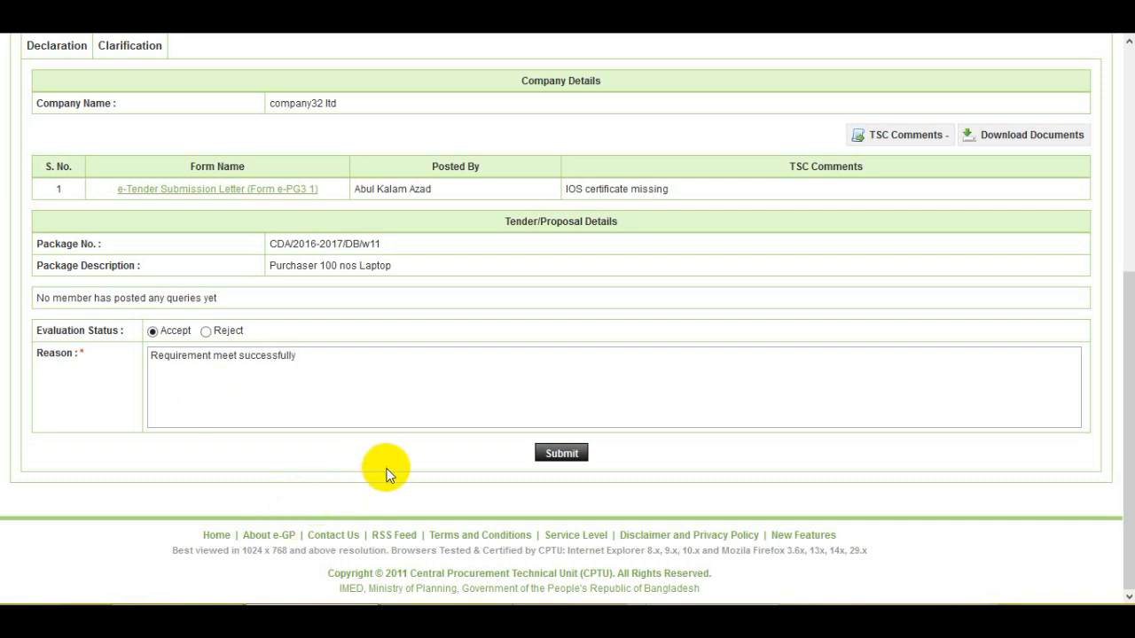
left_click(562, 454)
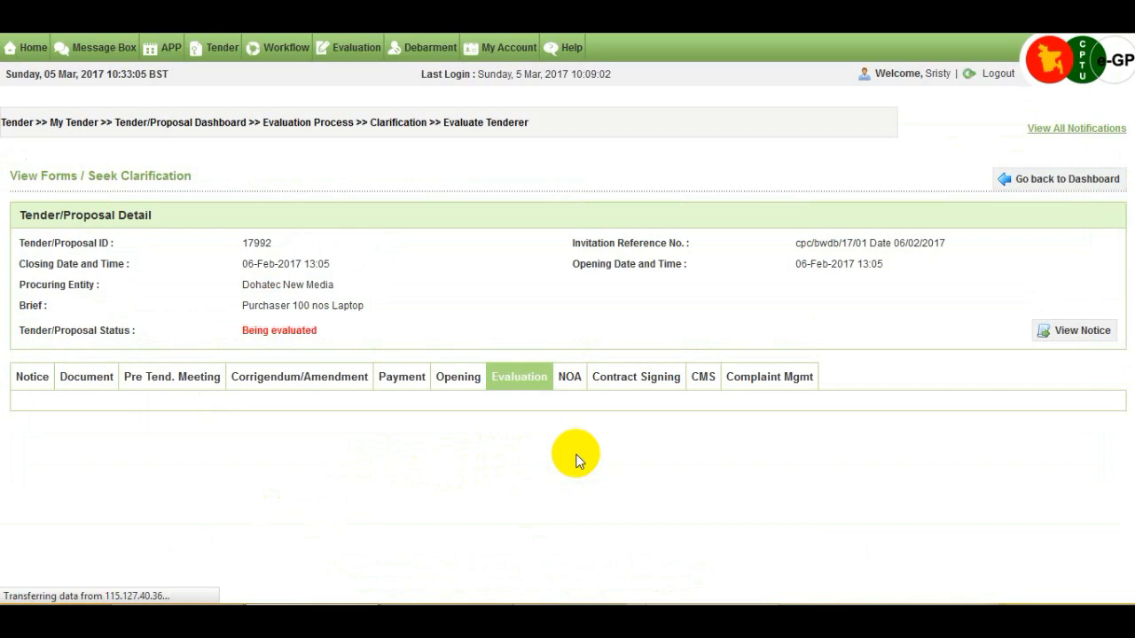
- Scroll the Evaluate Tenderer page to confirm e-PG3 1, e-PG3-2 and e-PG3-4 all show Accepted
left_click_drag(1127, 232, 1117, 343)
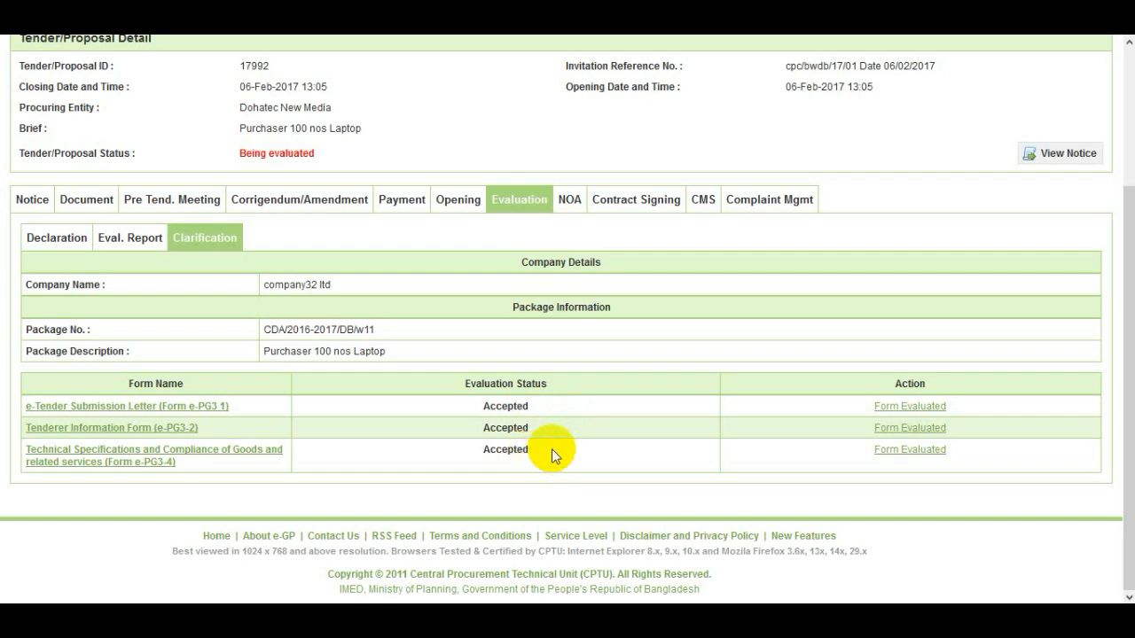
left_click_drag(1128, 448, 1129, 306)
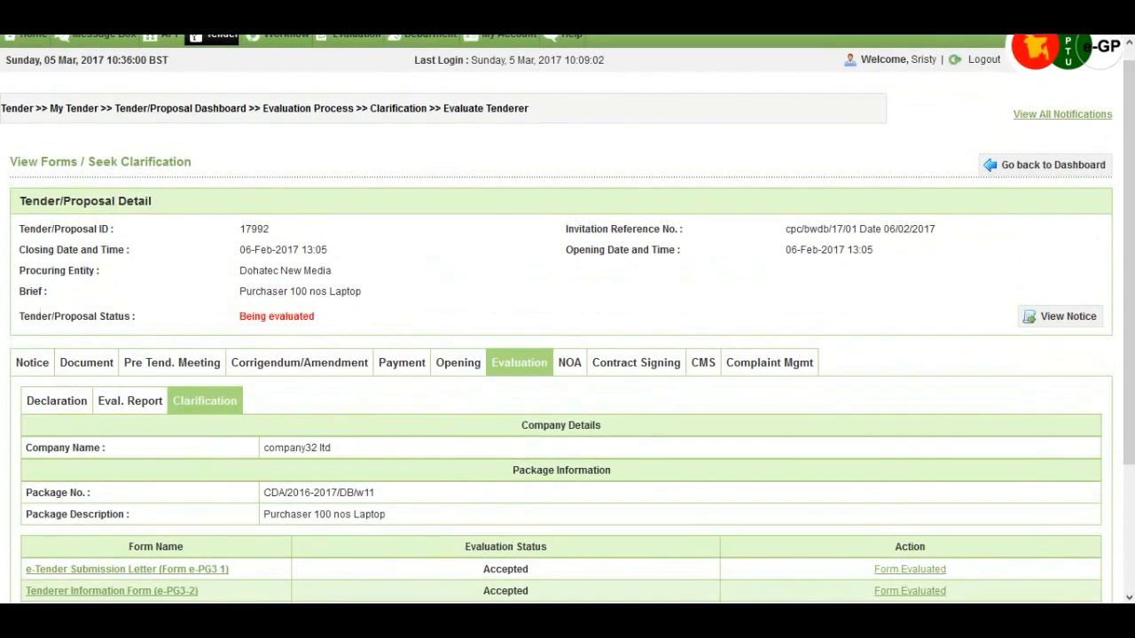
- Return to tender 17992's dashboard Clarification tab, showing company32 ltd as Clarification Sought
left_click(1048, 174)
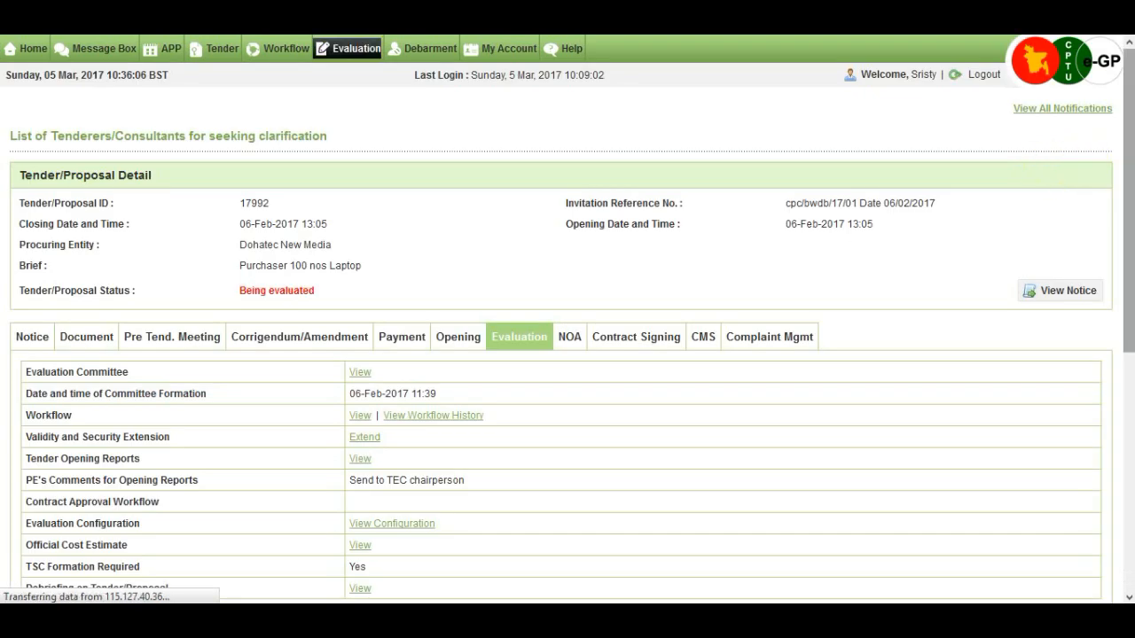
left_click_drag(1128, 170, 1127, 405)
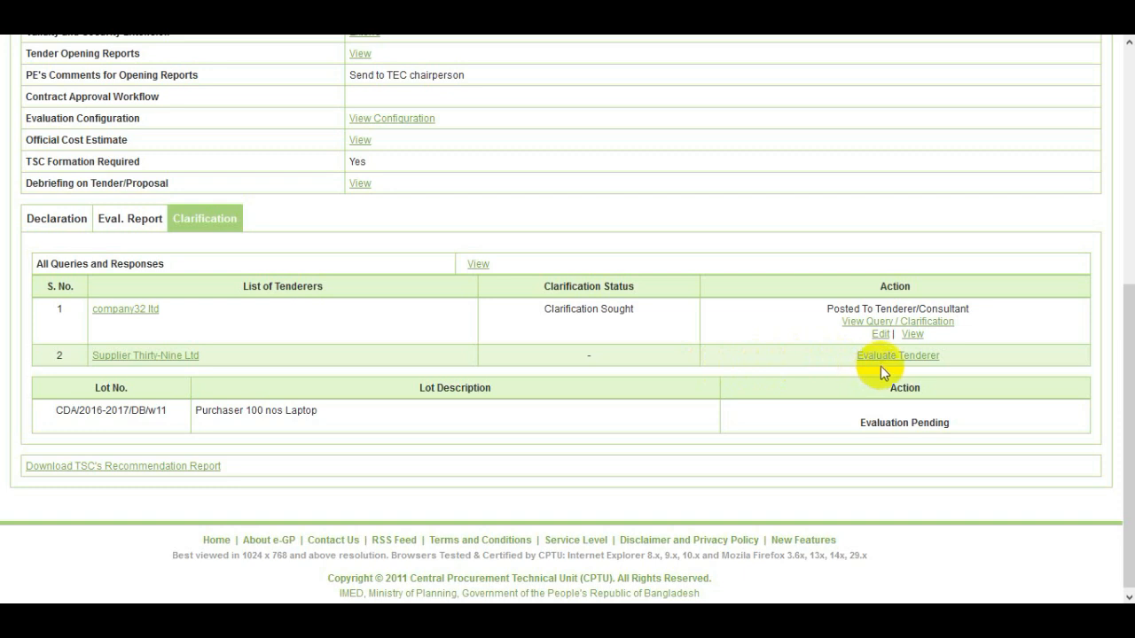
left_click(946, 359)
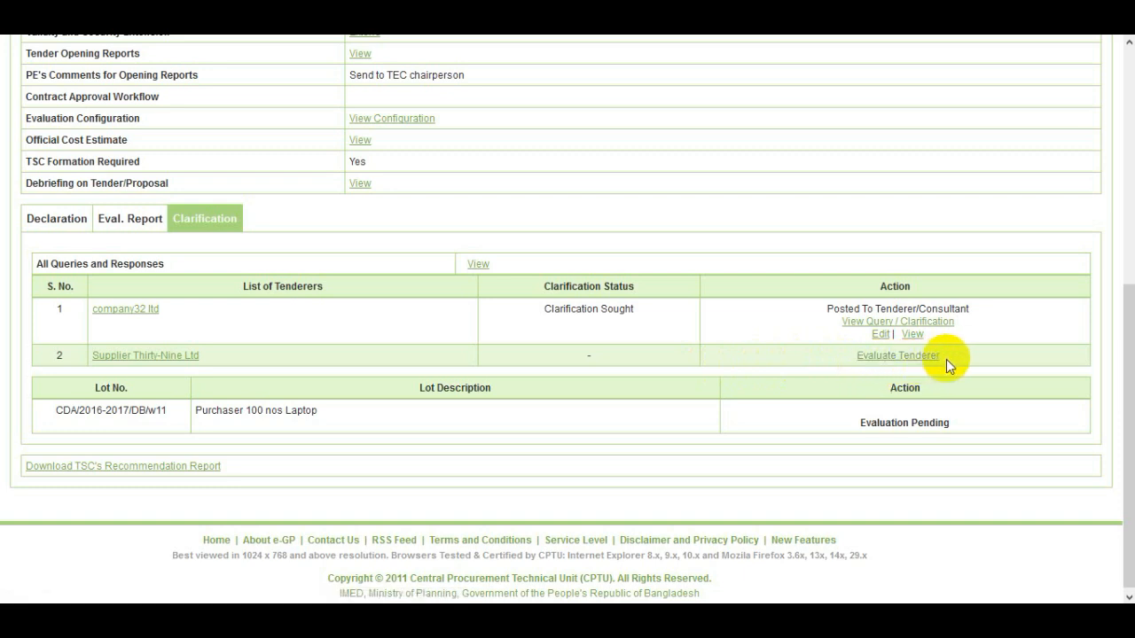